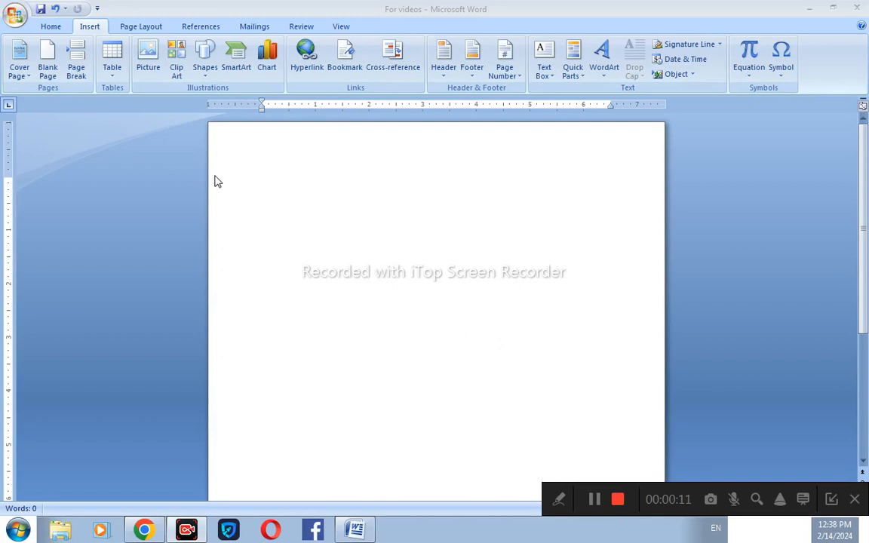
click(50, 26)
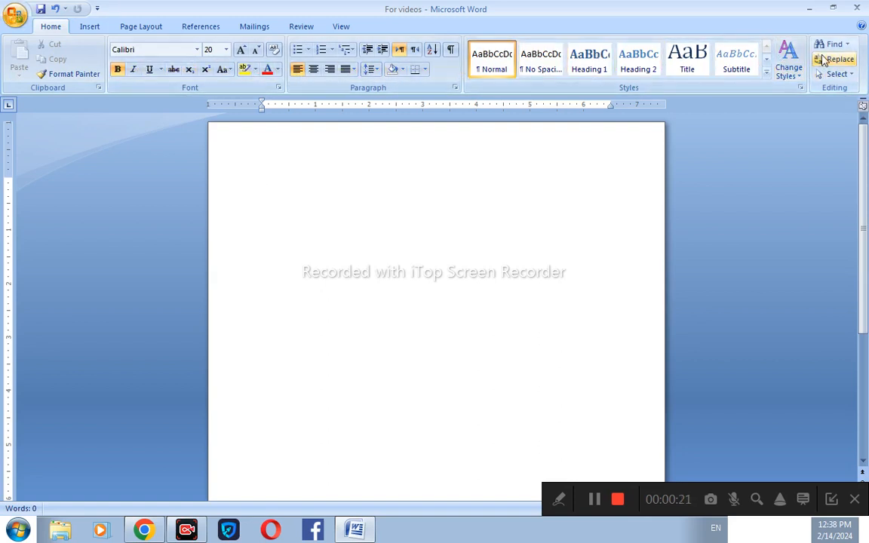
click(90, 27)
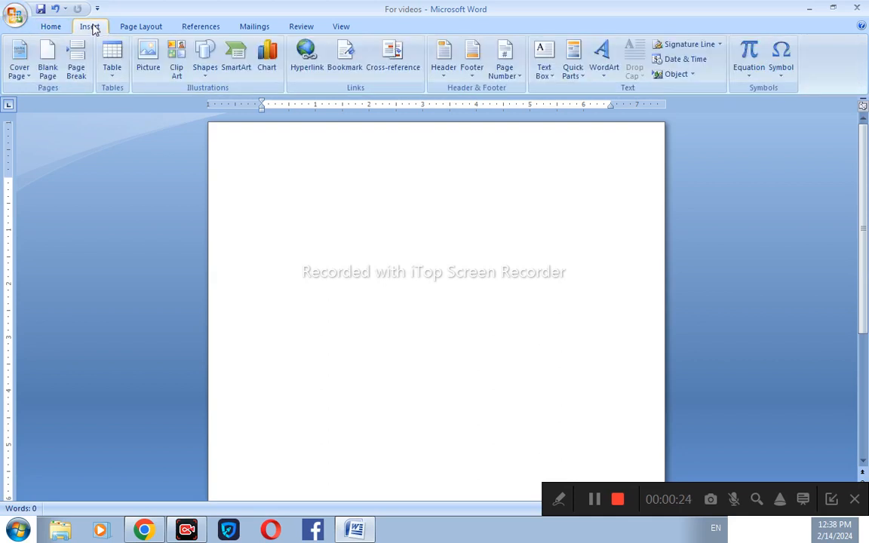
click(559, 499)
click(357, 502)
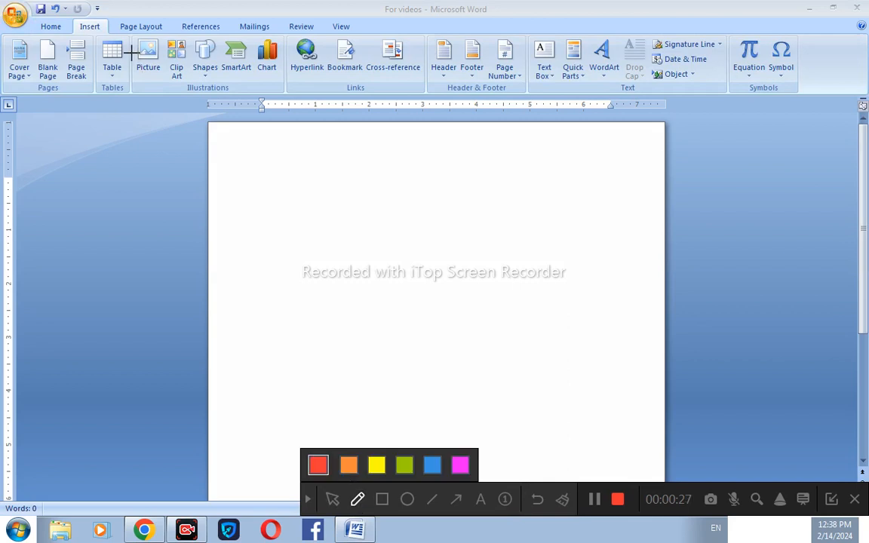
mouse_move(73, 30)
mouse_down()
mouse_move(112, 17)
mouse_move(83, 9)
mouse_move(67, 29)
mouse_move(85, 31)
mouse_up()
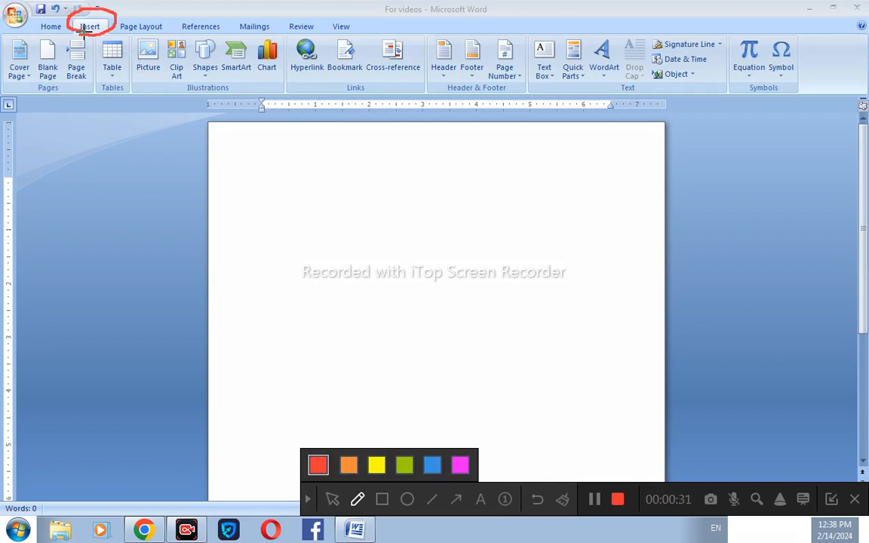
click(332, 499)
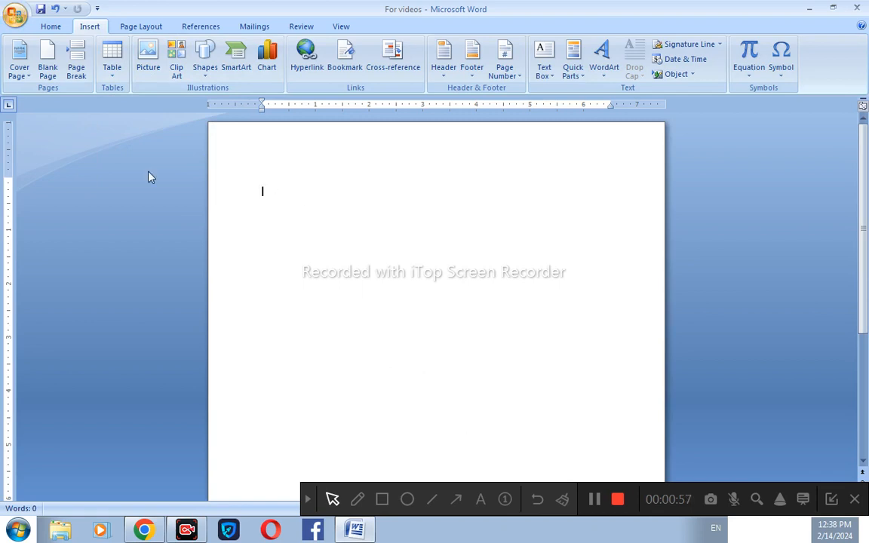
Step: Insert a table with four columns and five rows at the start of the blank page
click(112, 75)
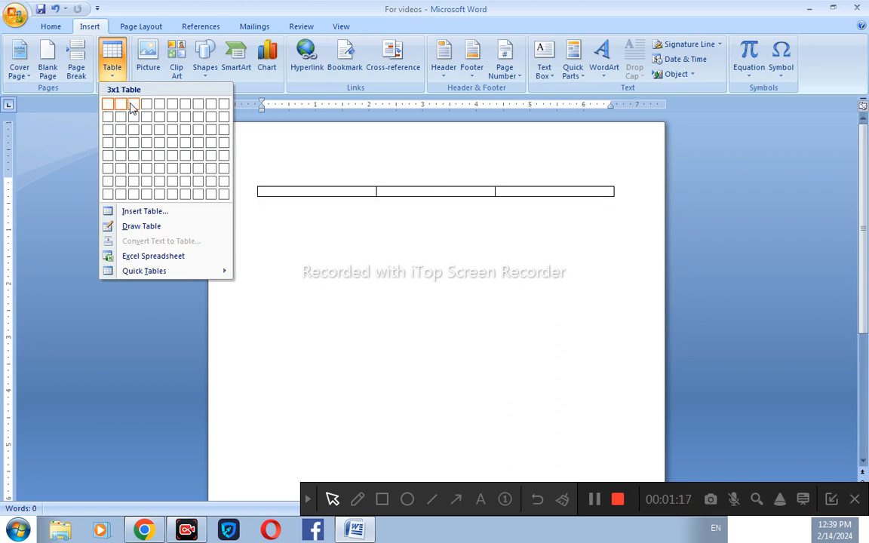
click(148, 163)
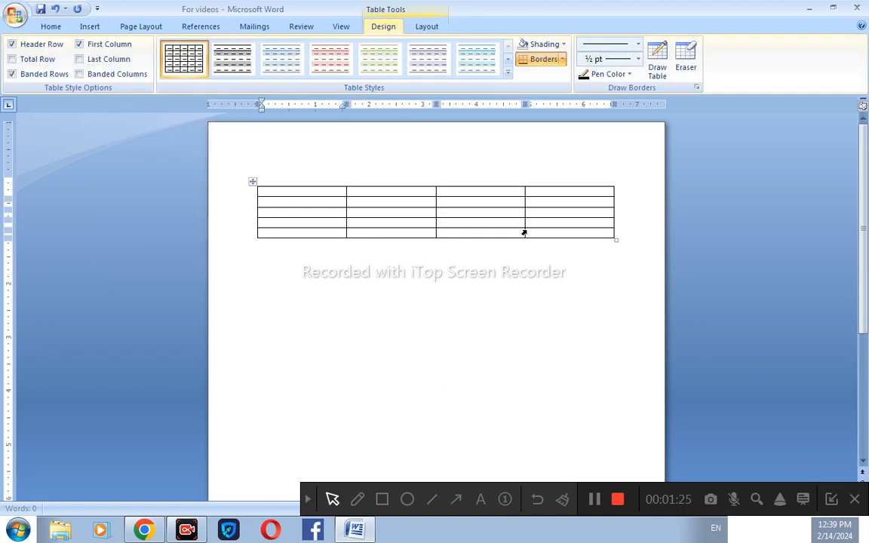
click(261, 262)
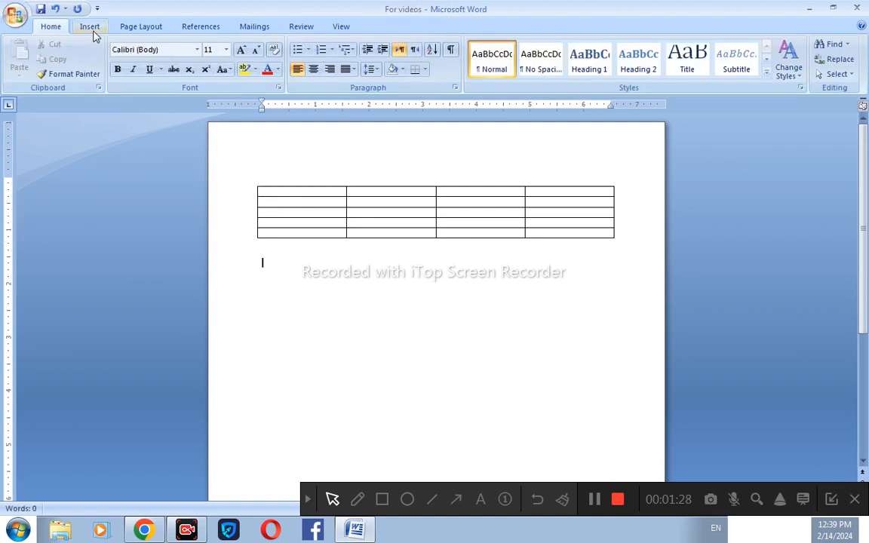
click(90, 29)
click(114, 71)
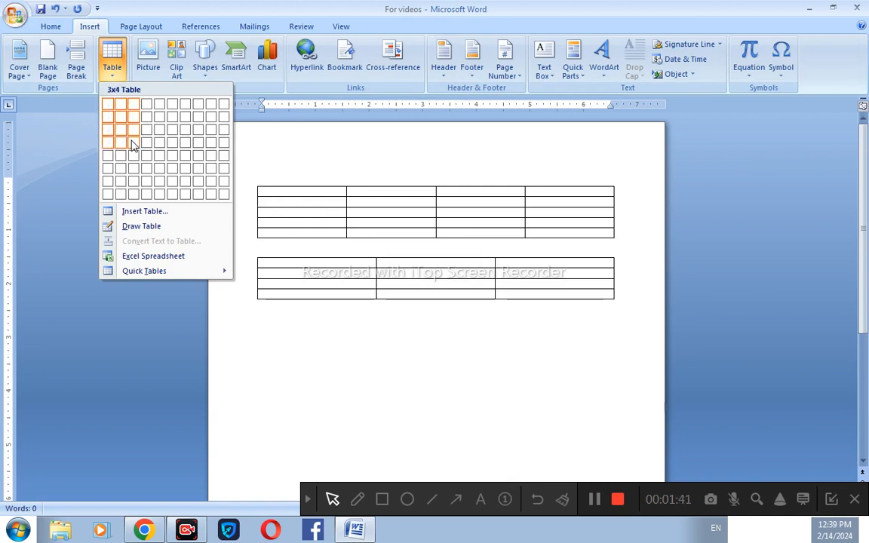
click(305, 204)
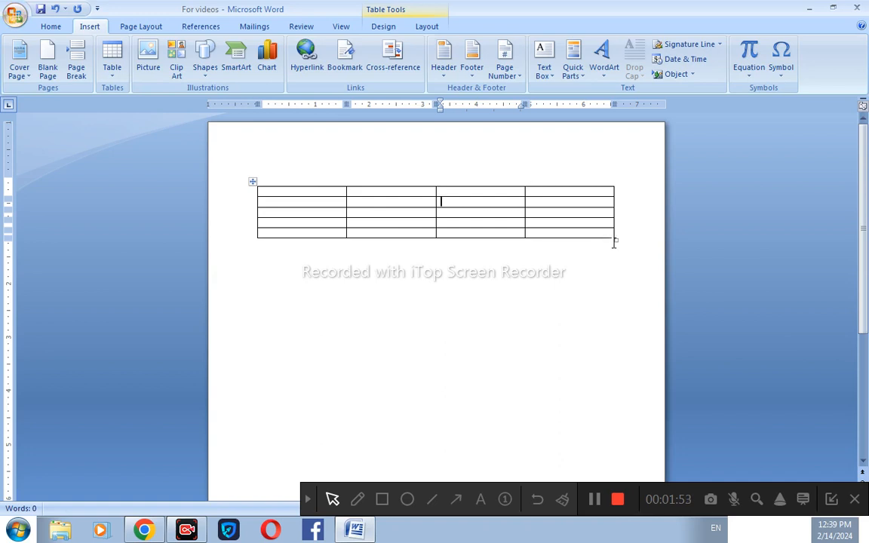
Step: Stretch the table to about 3.5 inches tall and set the font size of its first cell to 18
drag(616, 241, 618, 381)
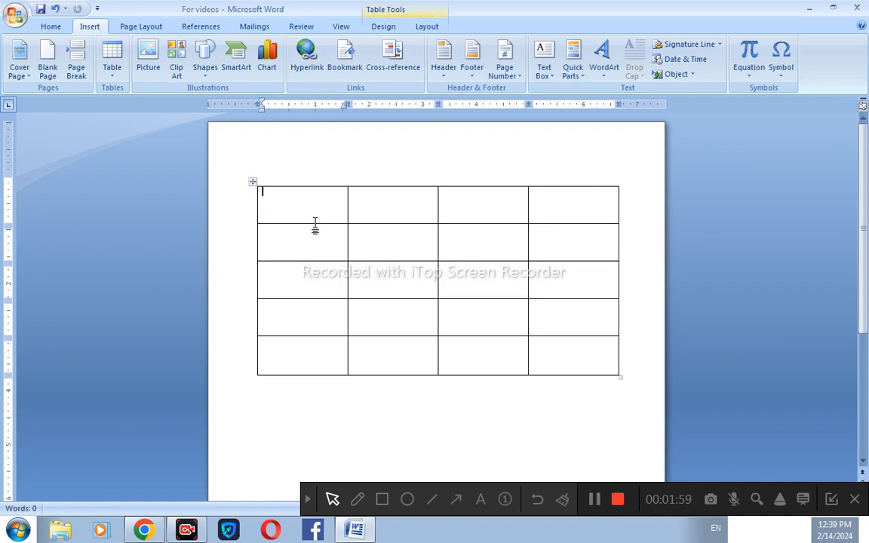
click(53, 26)
click(226, 50)
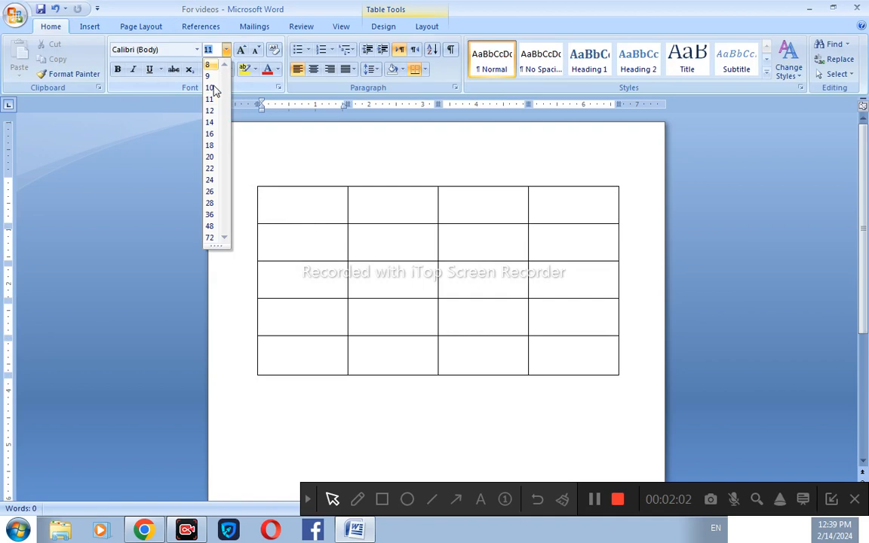
click(210, 145)
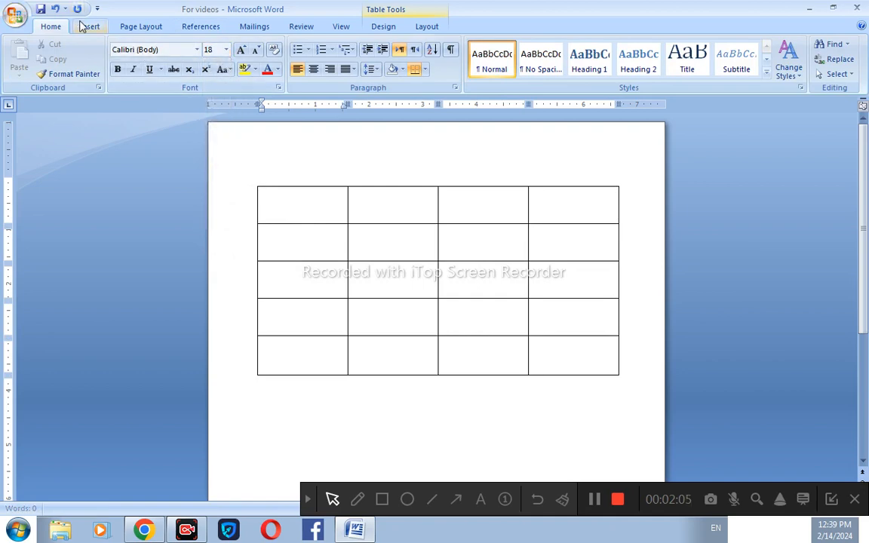
click(83, 26)
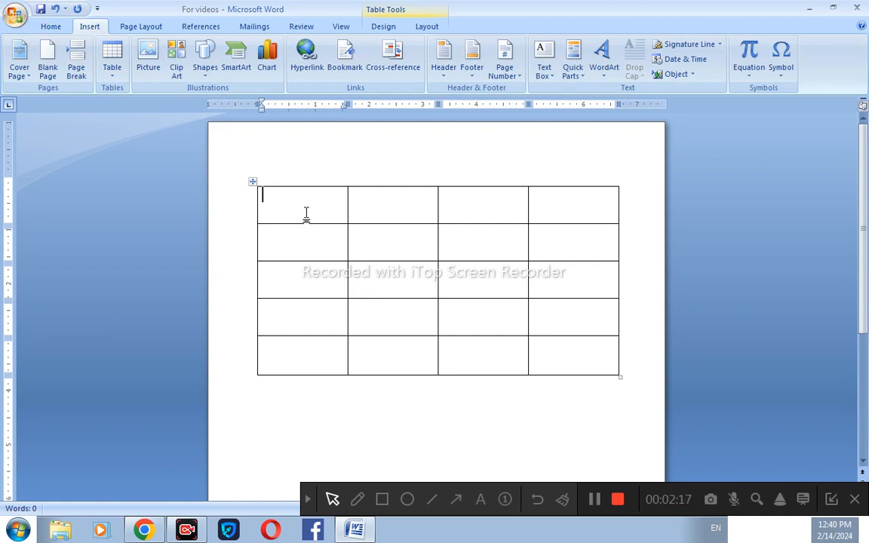
Step: Fill the table's first column with the heading Company and the entries ABC, Hafiz, TT and KLA
text(Company)
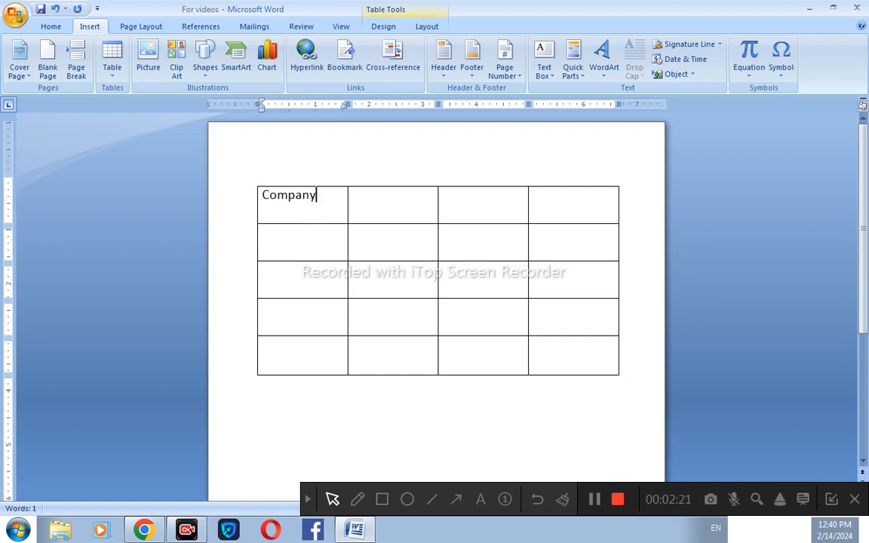
click(305, 227)
text(ABC)
key(Down)
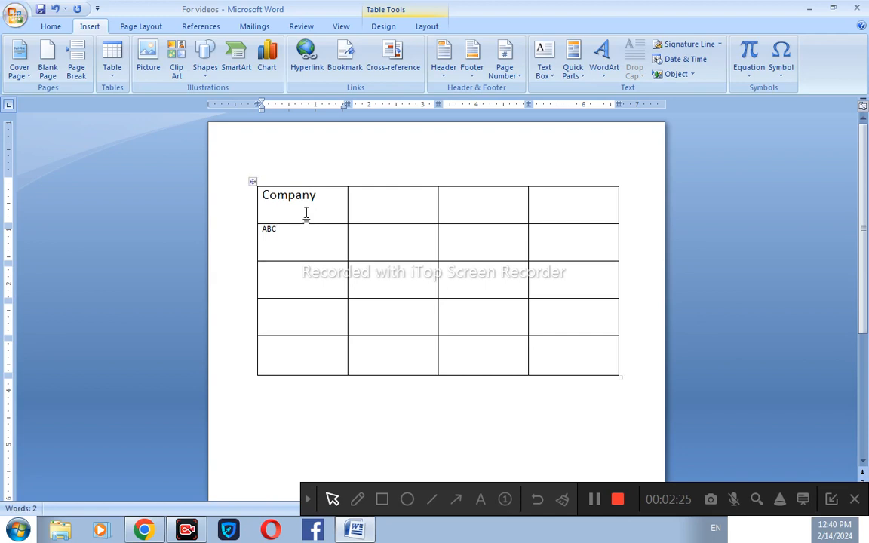
text(Hafi)
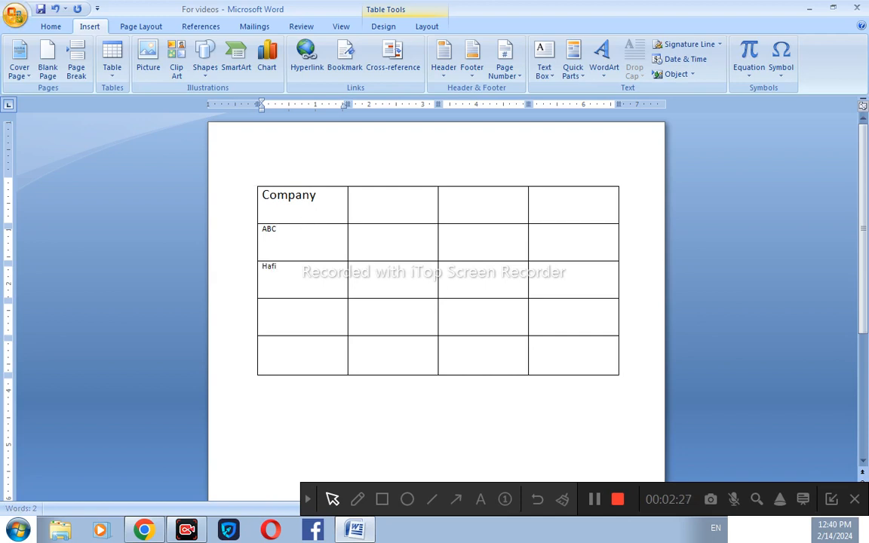
text(z)
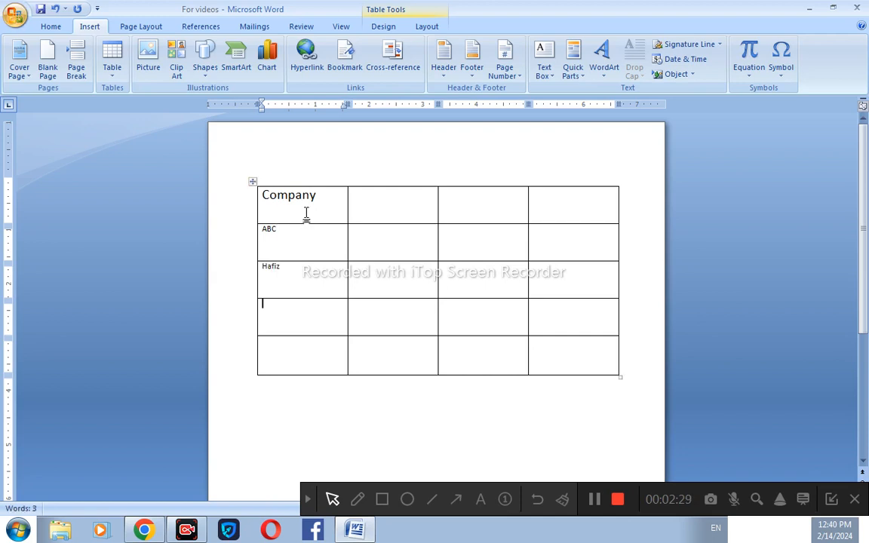
text(TT)
key(Down)
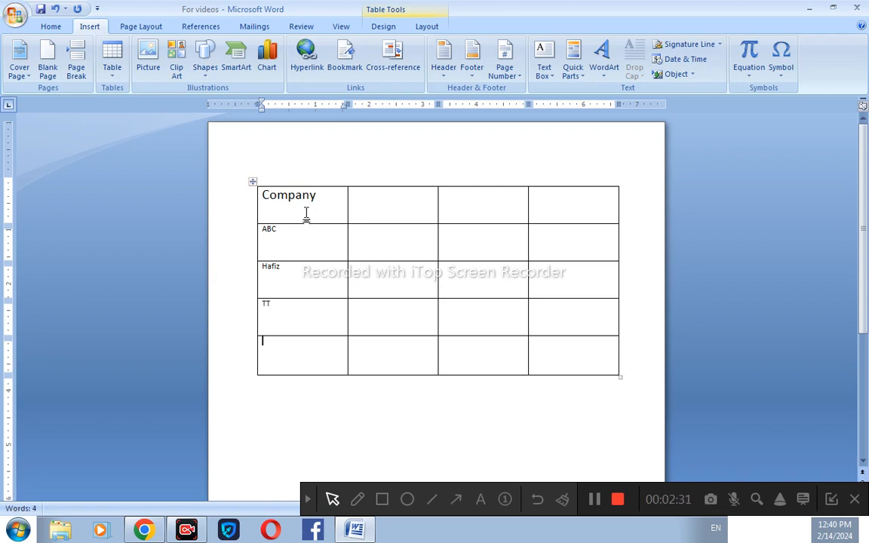
text(KLA)
Step: Fill the second column with the heading Profit and the values 300000, 700000, 4000000 and 800000
click(384, 206)
text(Profit)
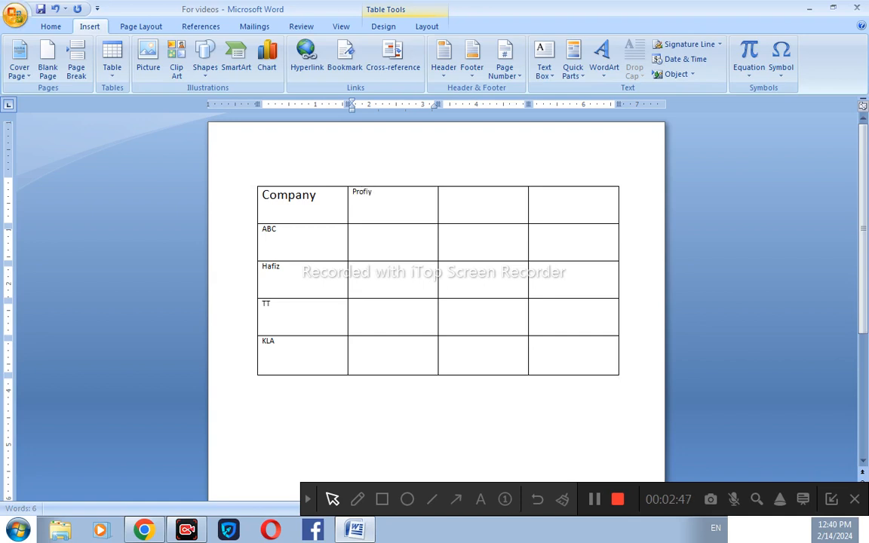
key(Down)
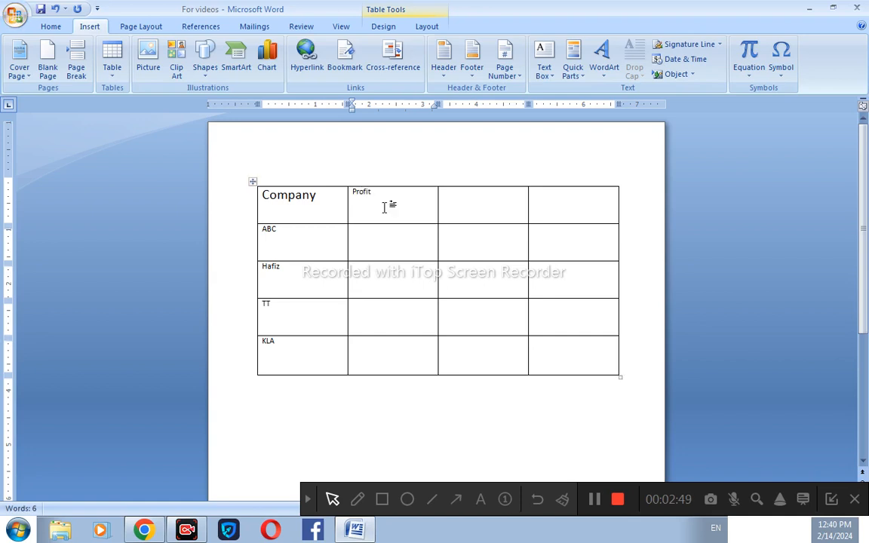
text(300000)
key(Down)
text(7000)
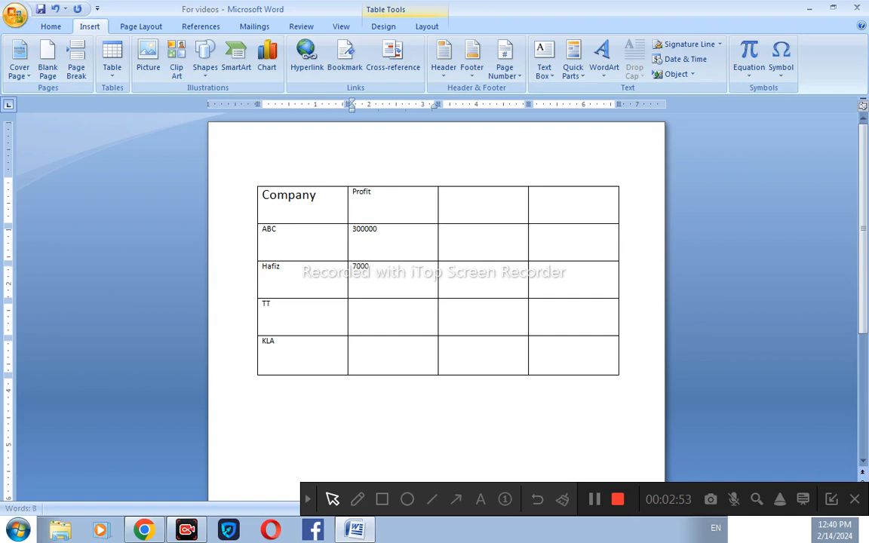
key(Down)
text(40)
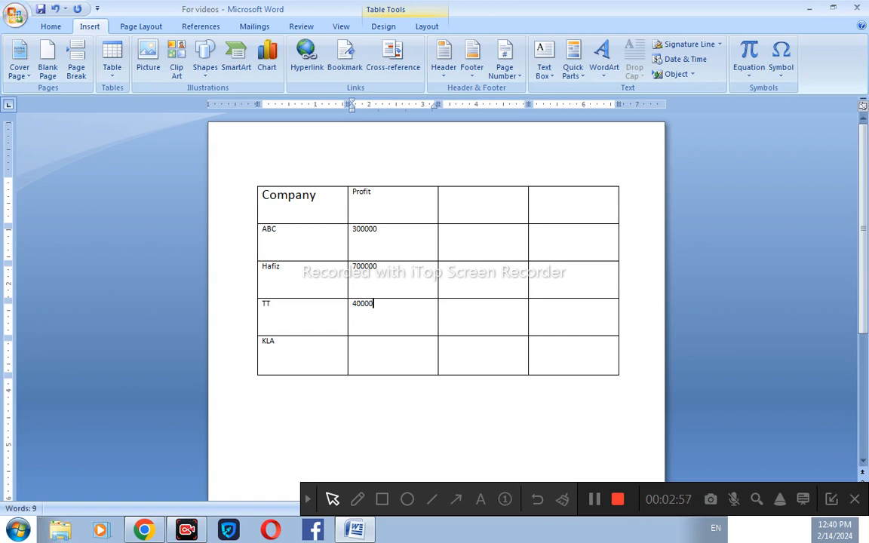
text(00000)
key(Down)
text(8)
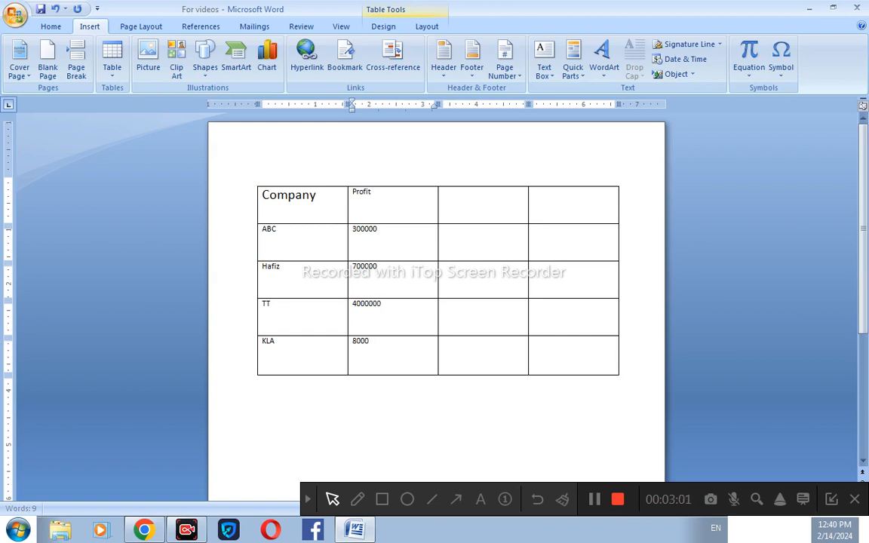
Step: Fill the third column with the heading Groups and the values 3, 8, 9 and 5
key(Right)
key(Up)
key(Up)
key(Up)
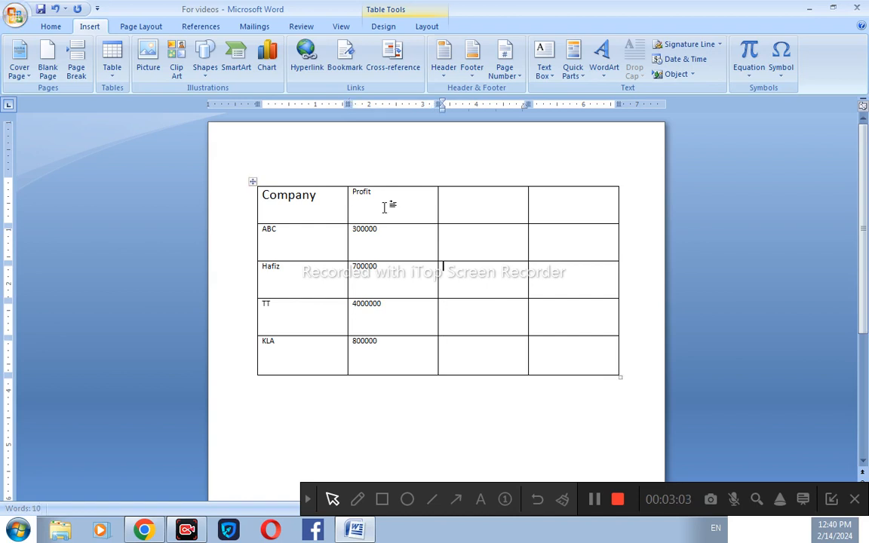
key(Up)
text(Groups)
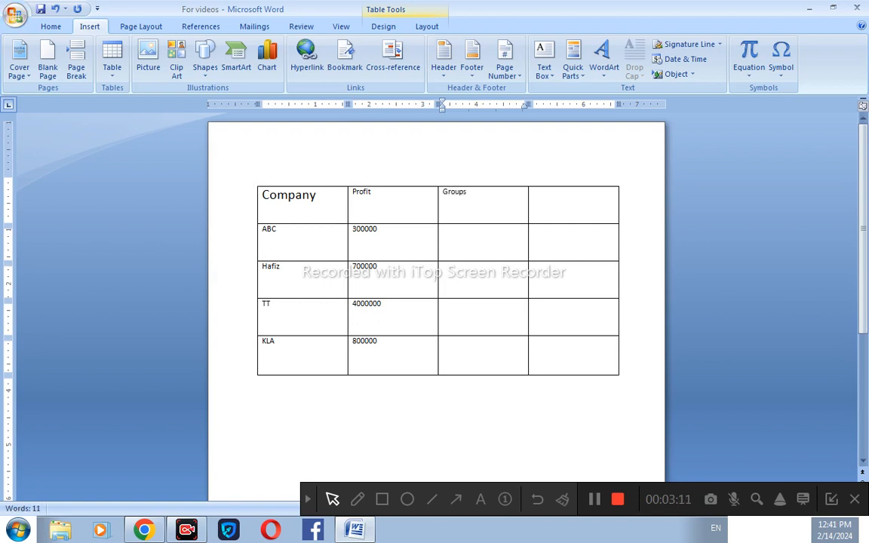
key(Down)
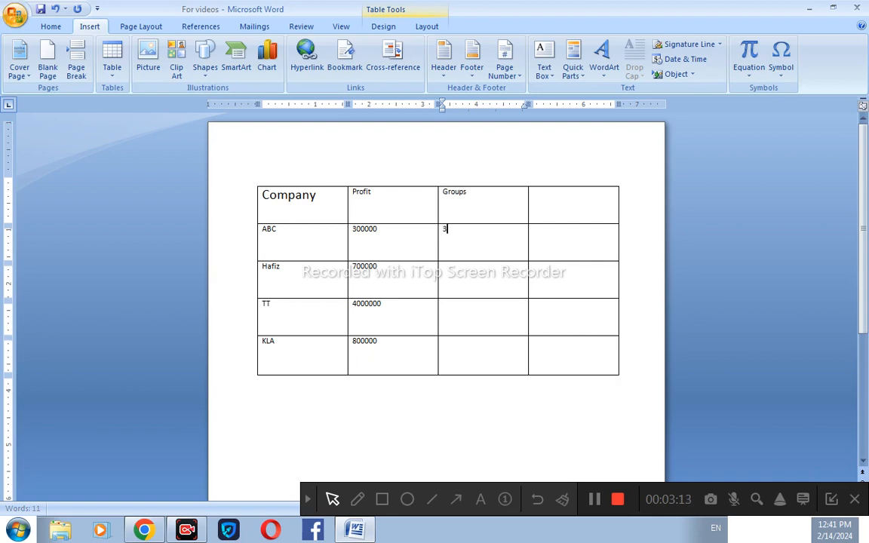
text(3)
key(Down)
text(8)
key(Down)
text(9)
key(Down)
text(5)
Step: Enter the heading Total cost in the first cell of the table's fourth column
key(Tab)
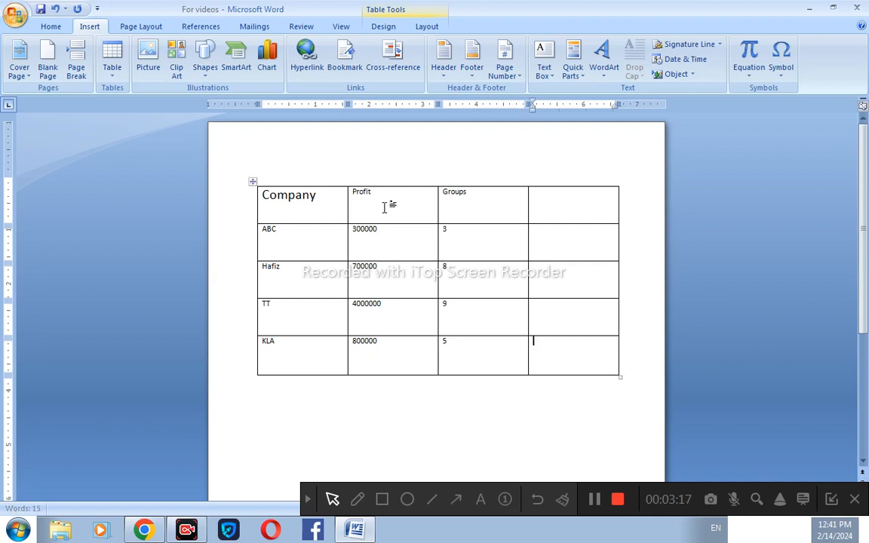
key(Up)
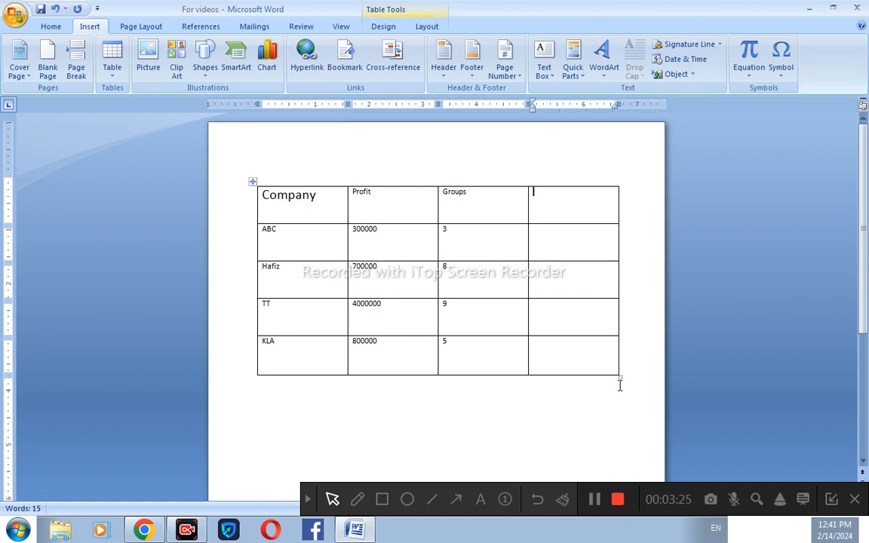
drag(264, 196, 314, 203)
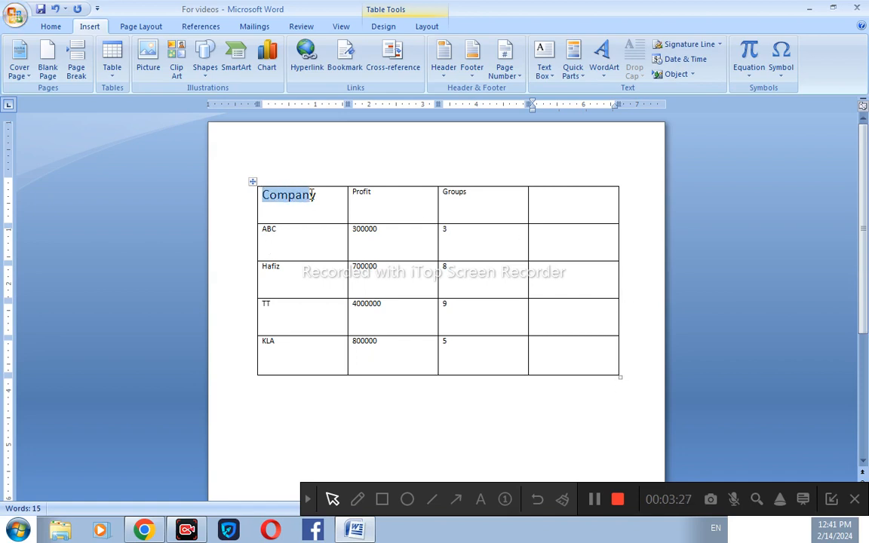
click(298, 201)
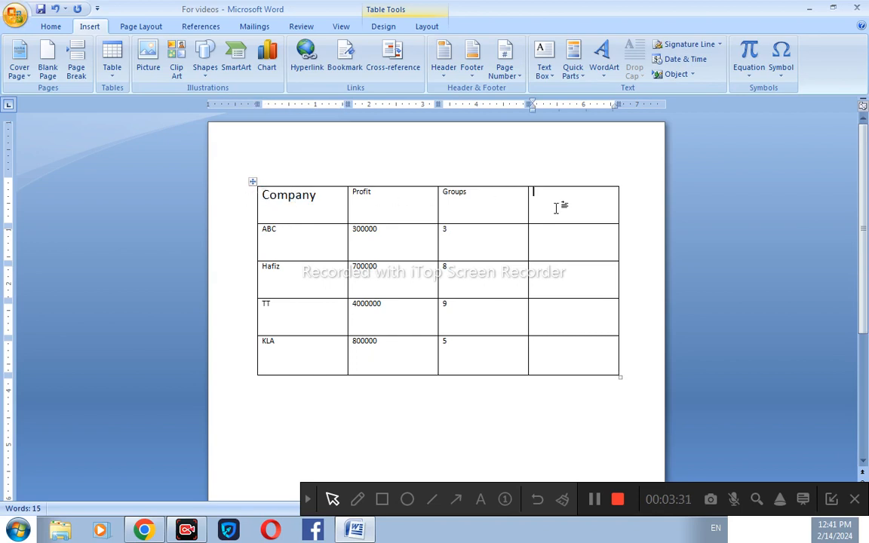
text(Tota)
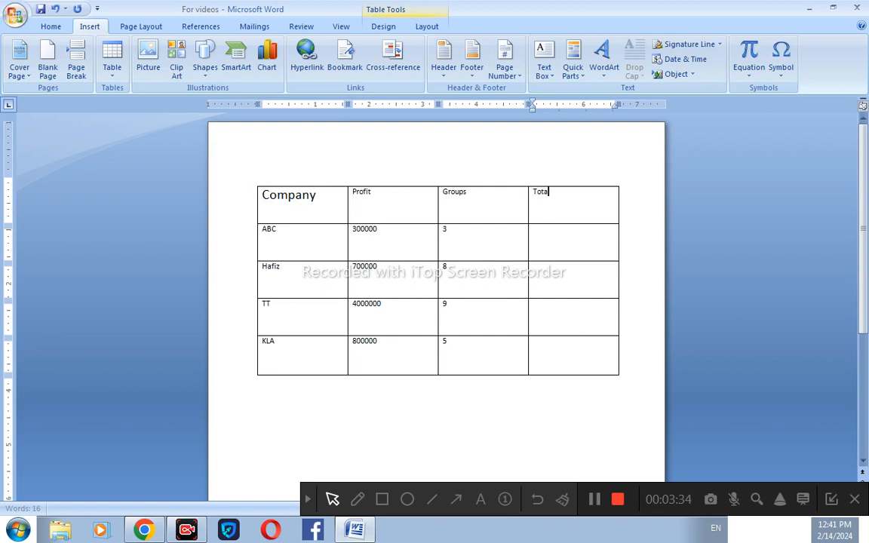
key(BackSpace)
text(al)
key(BackSpace)
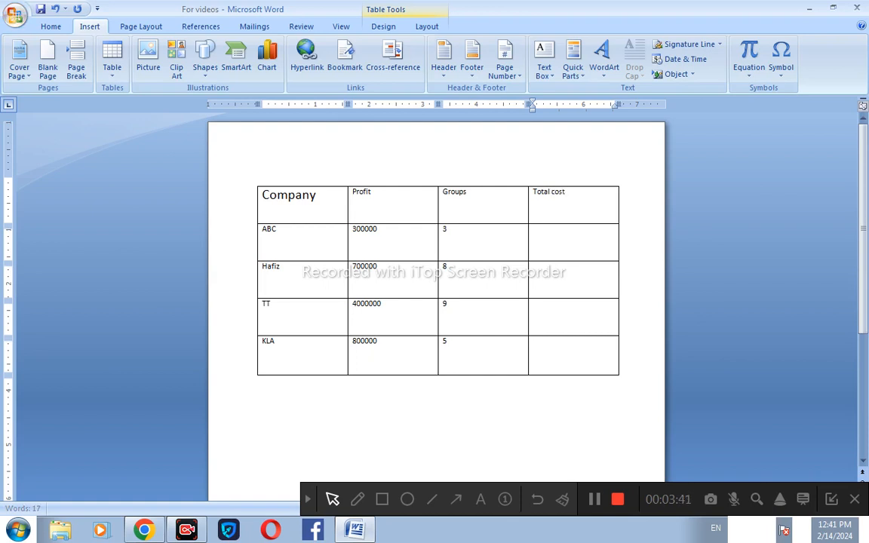
Step: Fill the Total cost column with the values 1000000, 3000000, 8000000 and 78000000
click(604, 247)
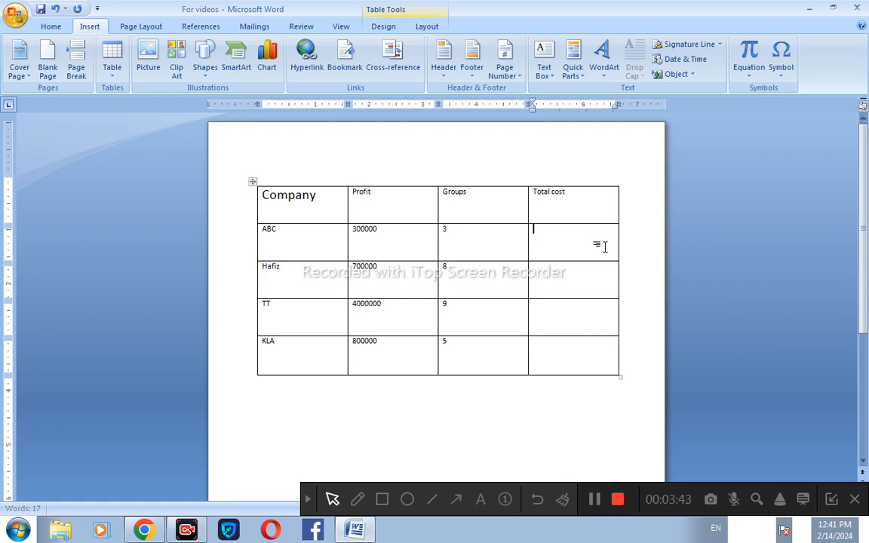
text(100000)
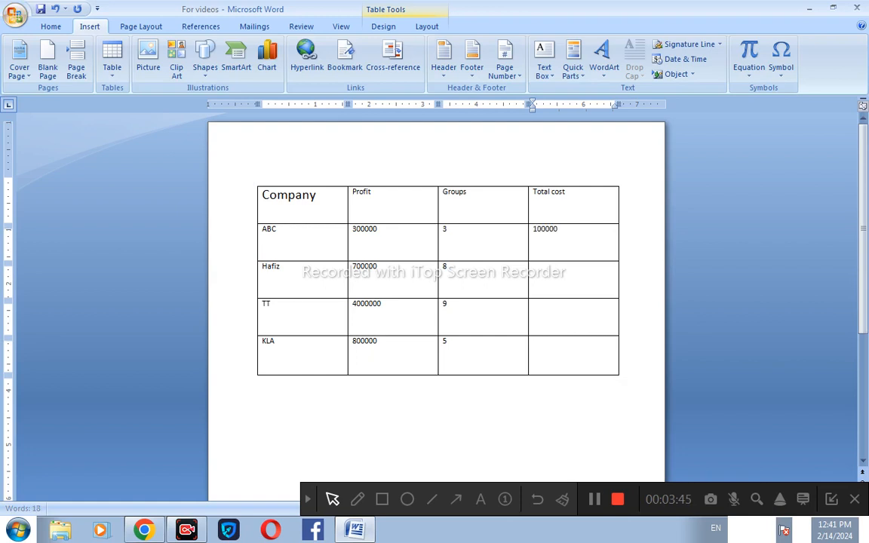
key(Down)
text(3)
key(BackSpace)
key(BackSpace)
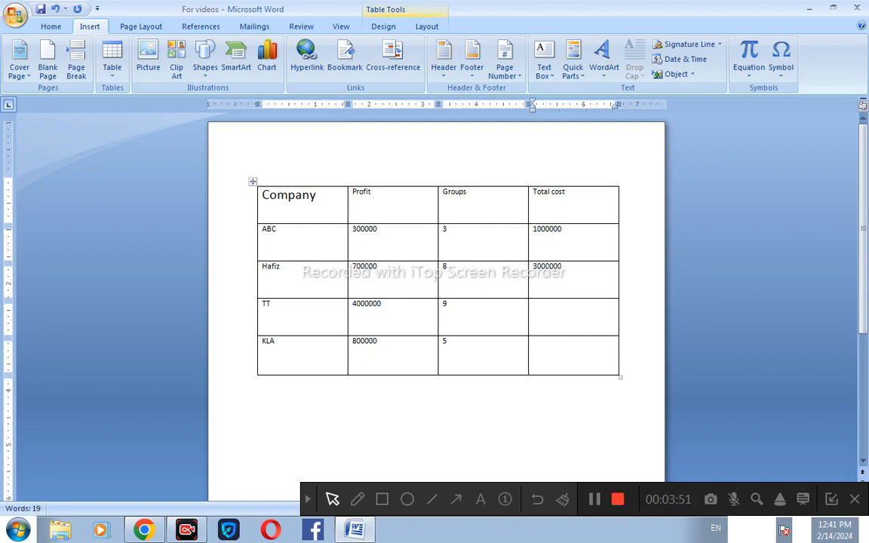
key(Down)
text(8000000)
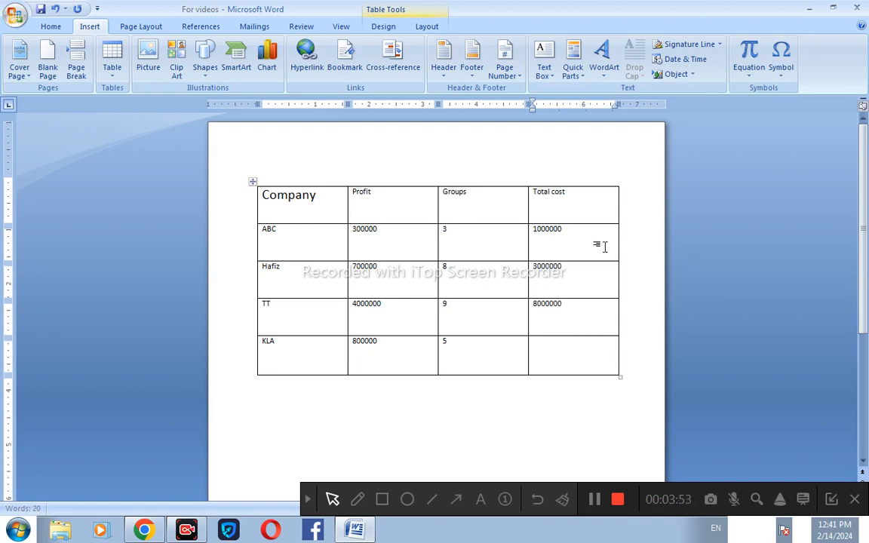
text(78)
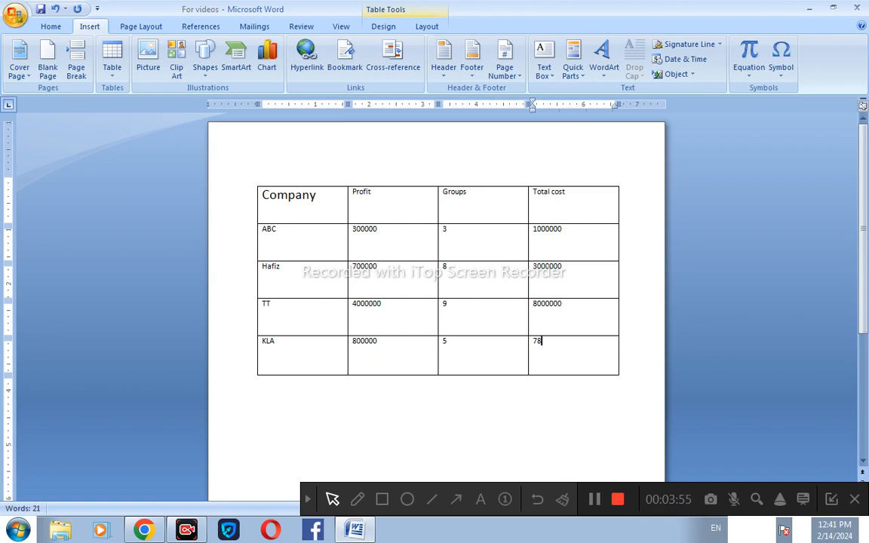
text(000000)
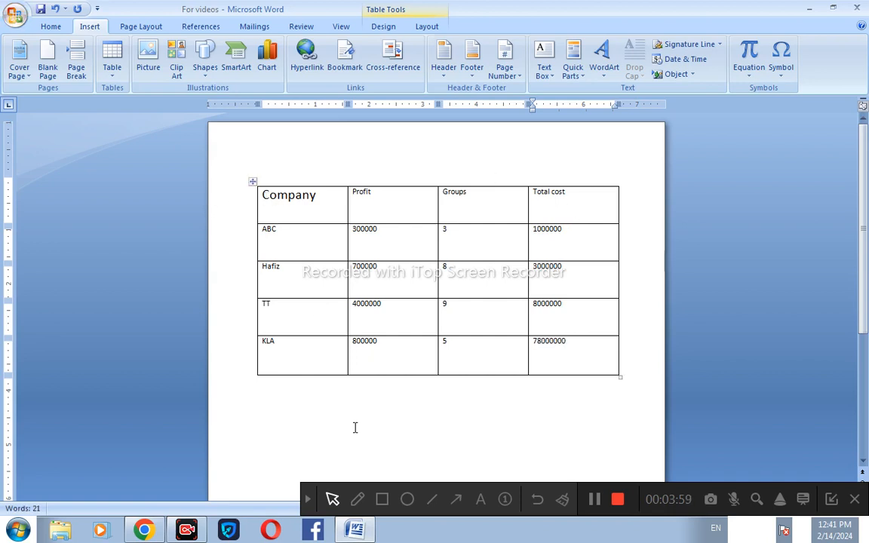
click(358, 499)
drag(260, 204, 579, 202)
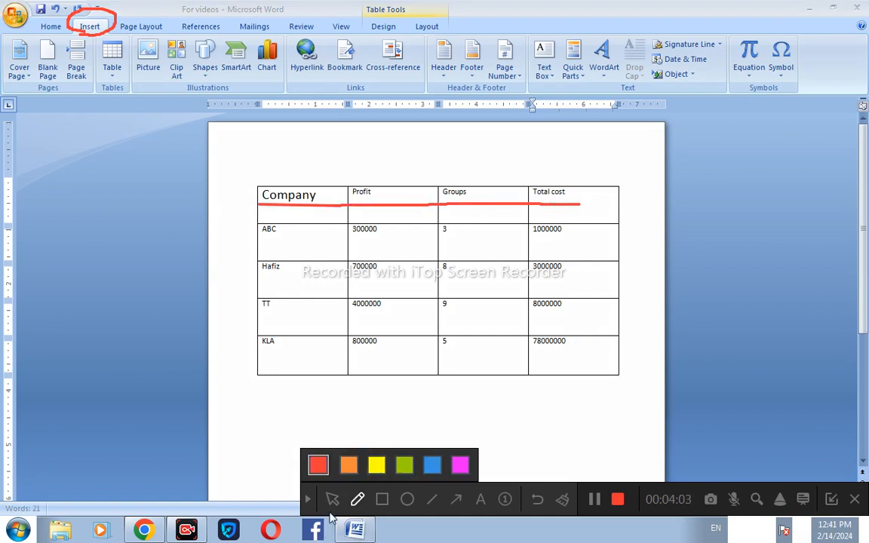
click(331, 499)
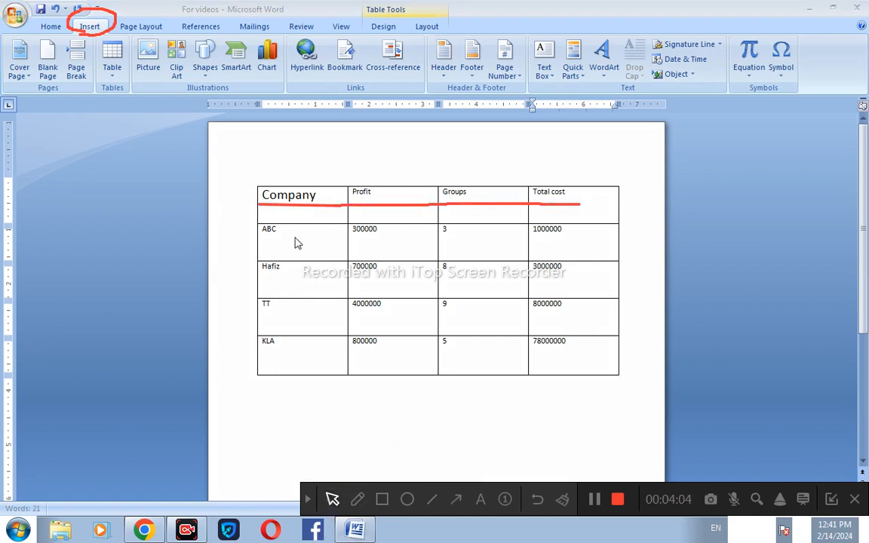
Step: Set the font size of the table's header row to 24 and center its text
mouse_move(259, 195)
mouse_down()
mouse_move(483, 197)
mouse_move(234, 200)
mouse_move(255, 187)
mouse_up()
click(268, 196)
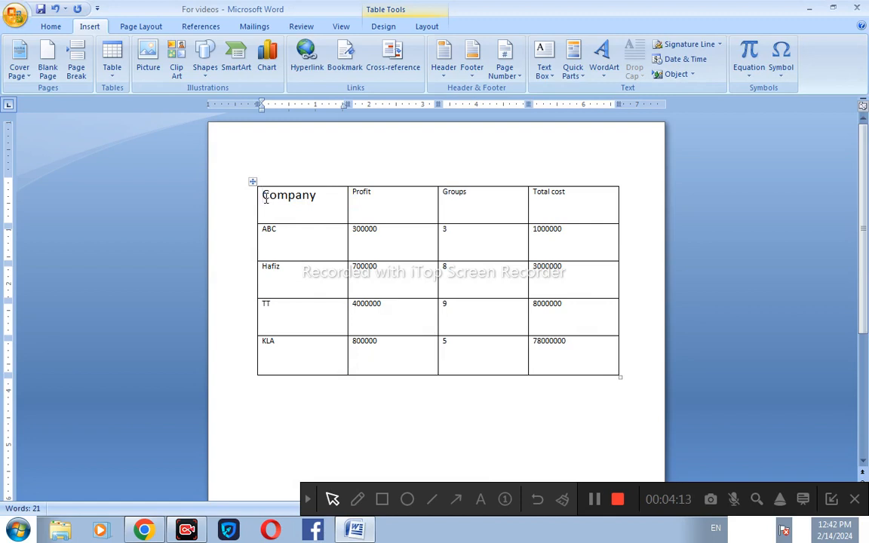
drag(266, 198, 373, 198)
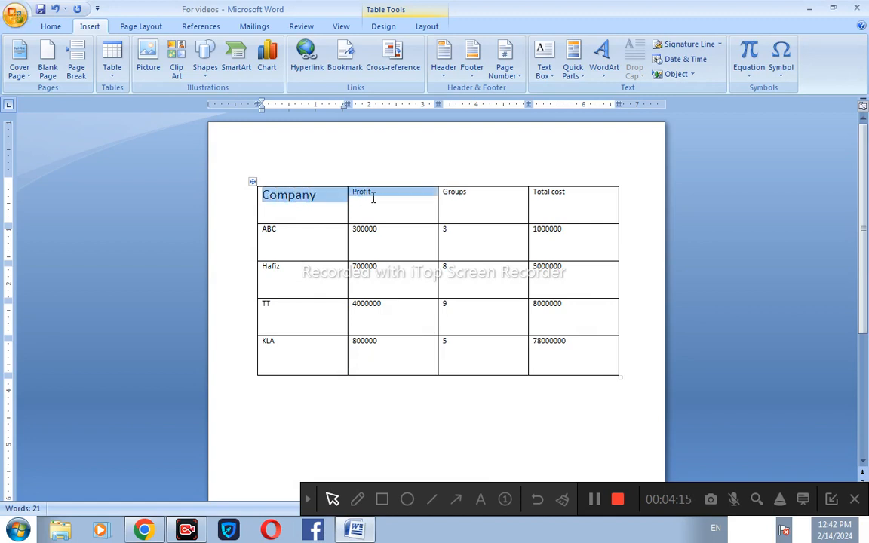
drag(435, 198, 554, 197)
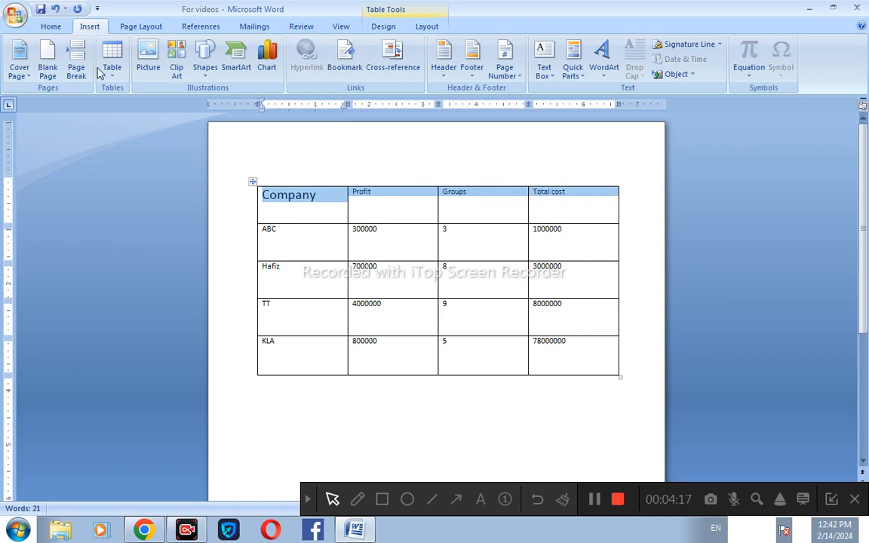
click(58, 27)
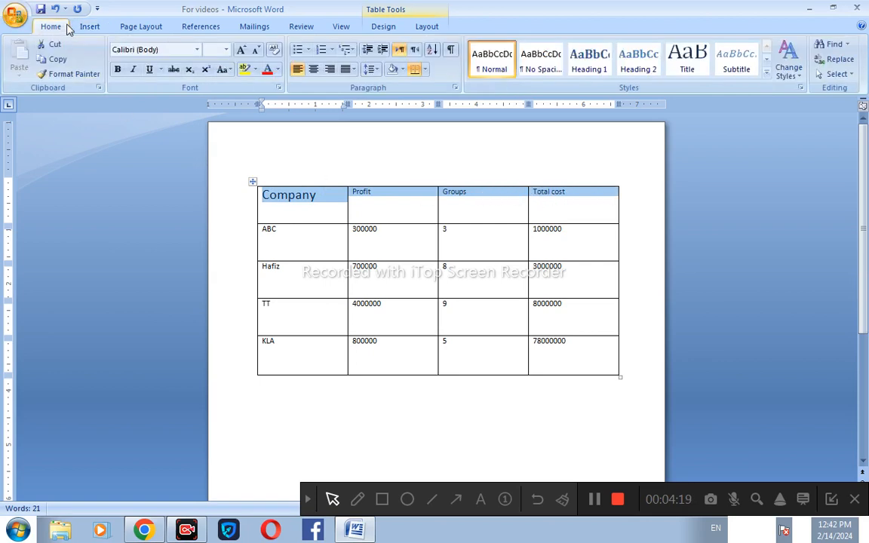
click(227, 50)
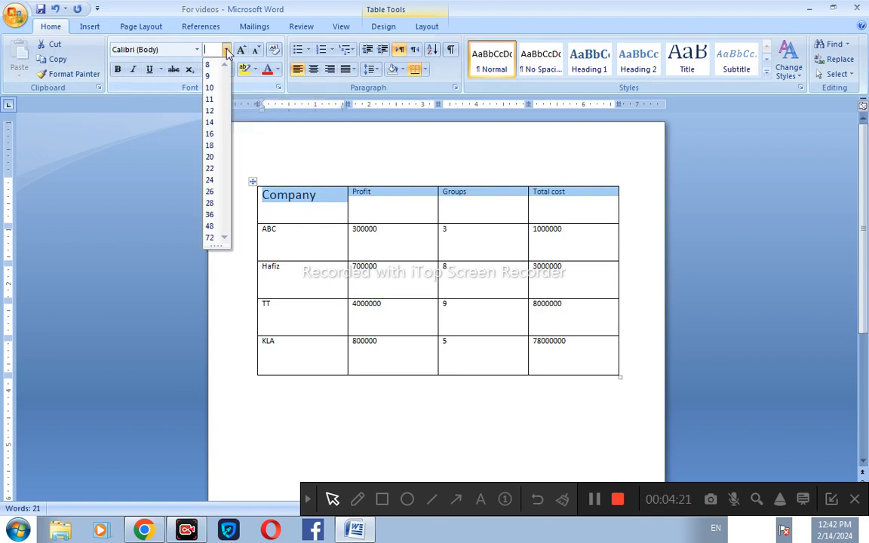
click(210, 180)
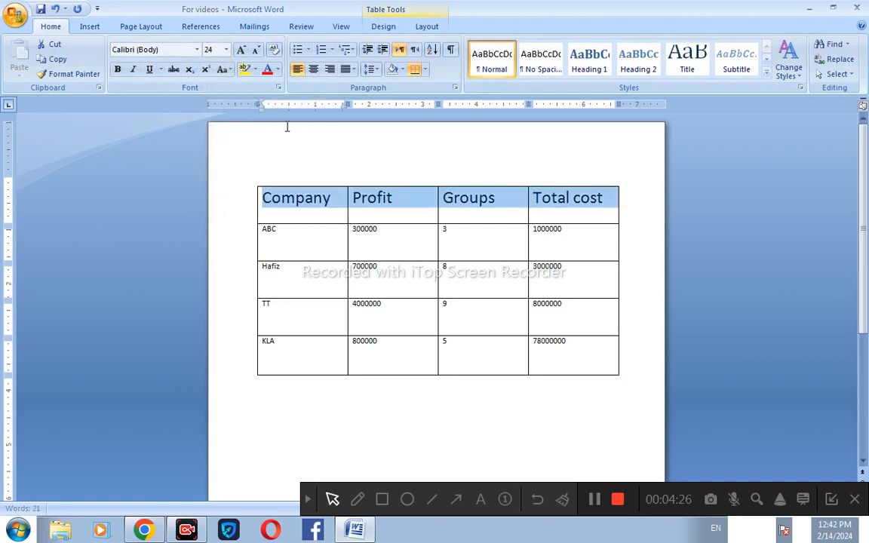
click(313, 69)
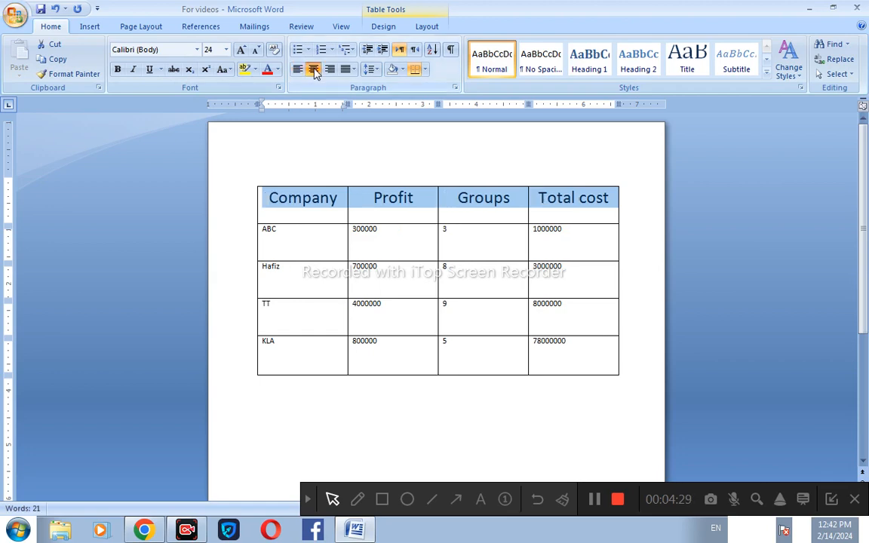
Step: Set the font size of the four data rows below the header to 16 and center their text
click(266, 234)
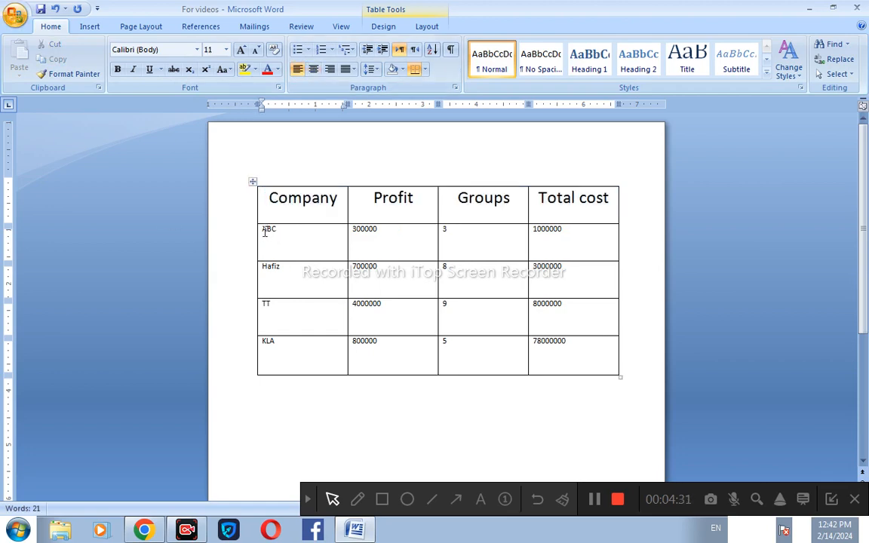
drag(264, 232, 558, 347)
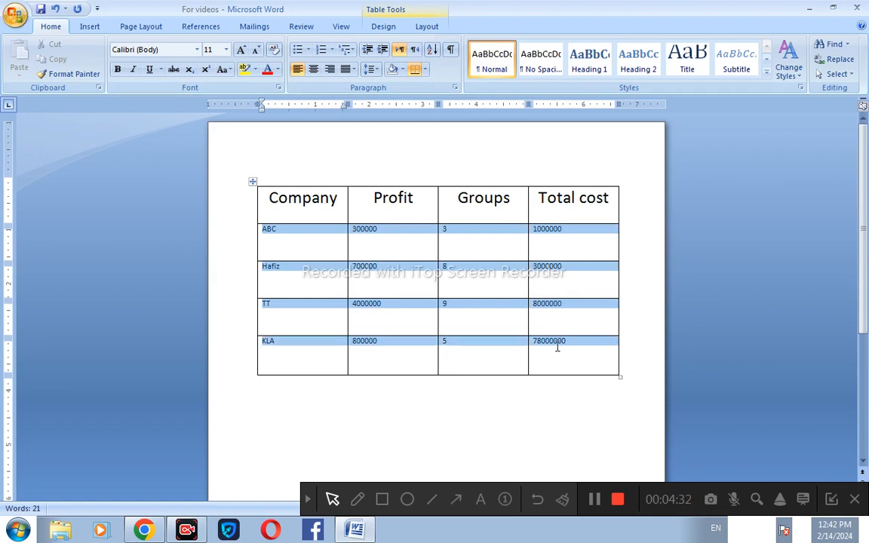
click(226, 49)
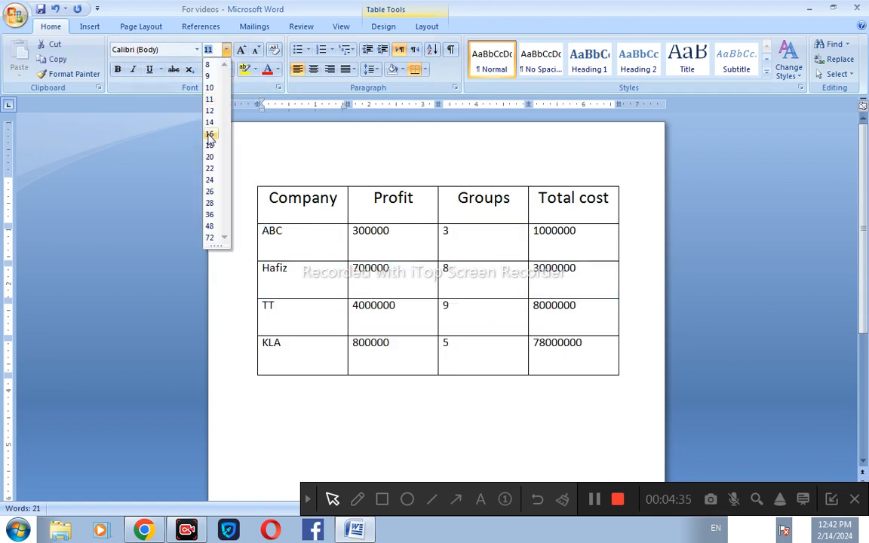
click(211, 135)
click(313, 69)
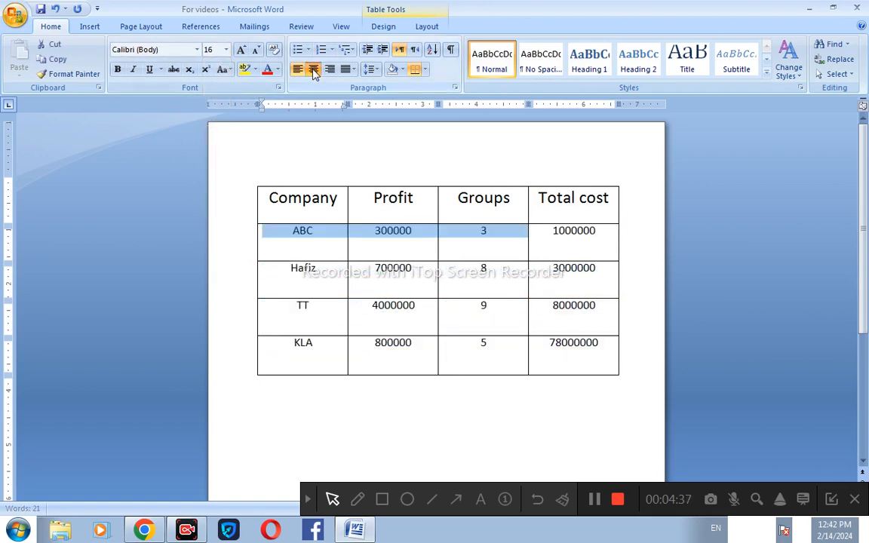
click(459, 285)
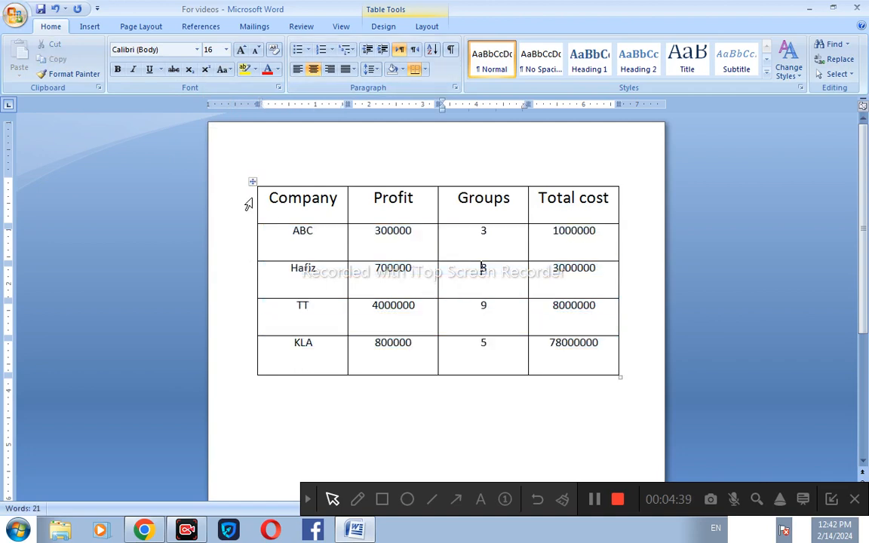
Step: Make the header row's text from Company to Total cost bold
drag(270, 197, 584, 196)
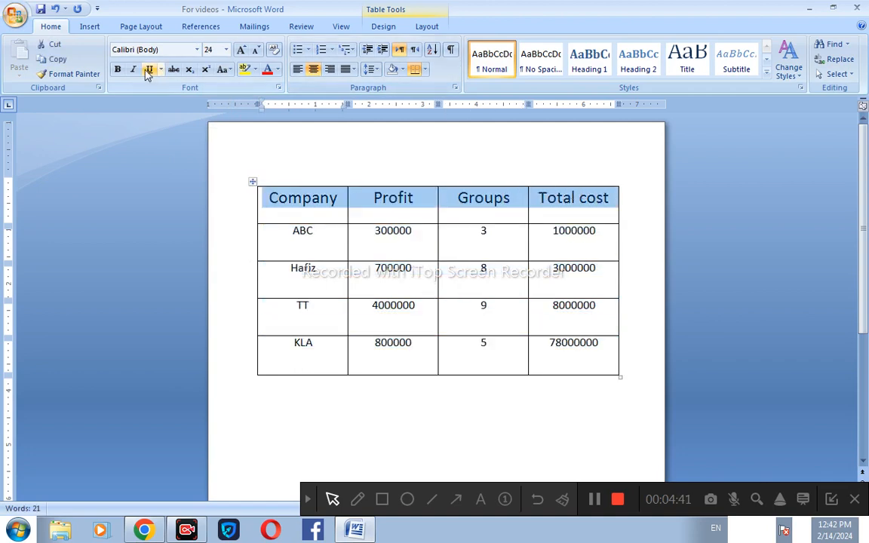
click(118, 70)
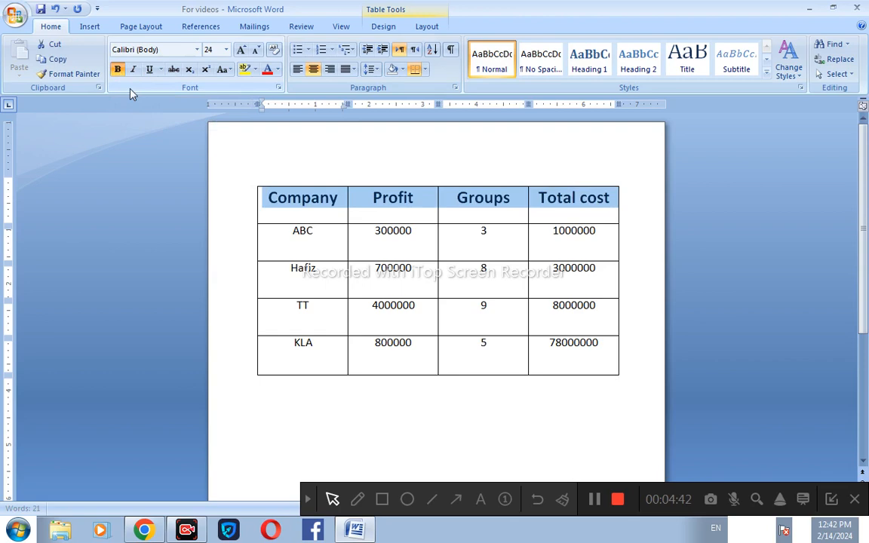
click(311, 311)
click(89, 28)
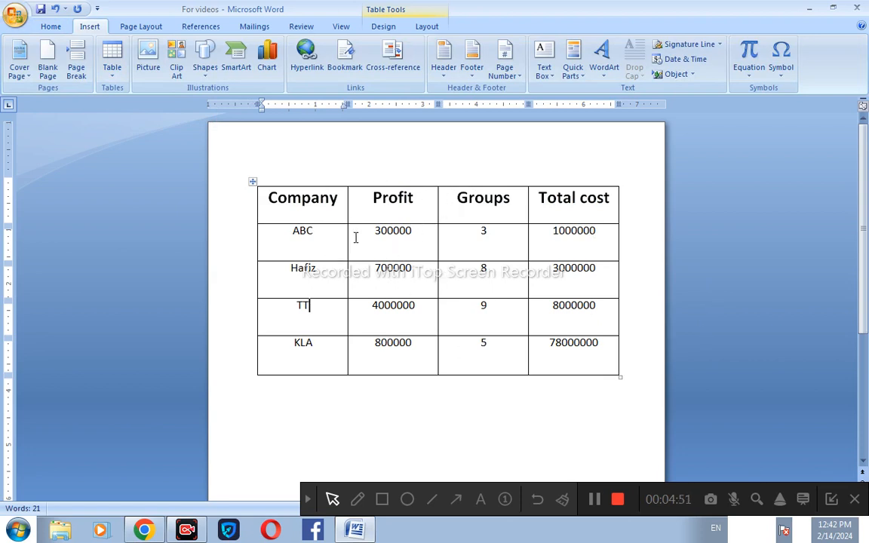
click(562, 411)
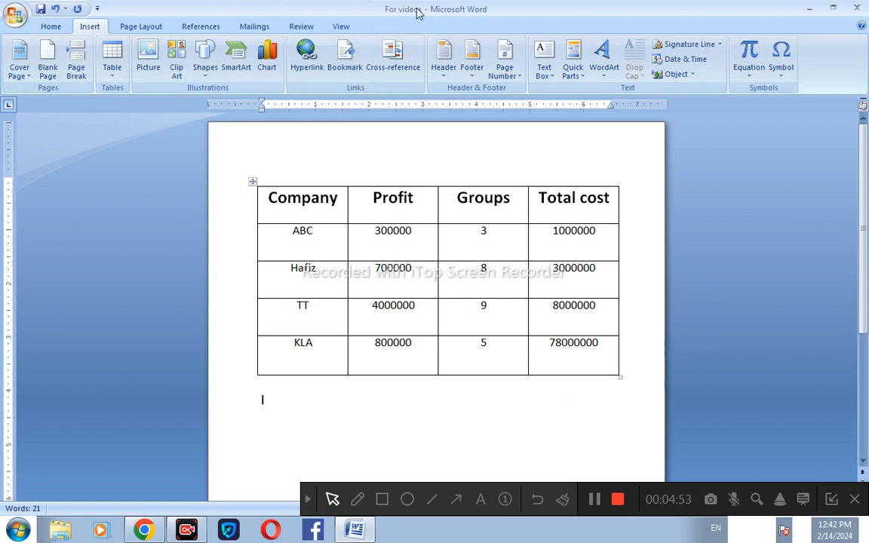
click(365, 505)
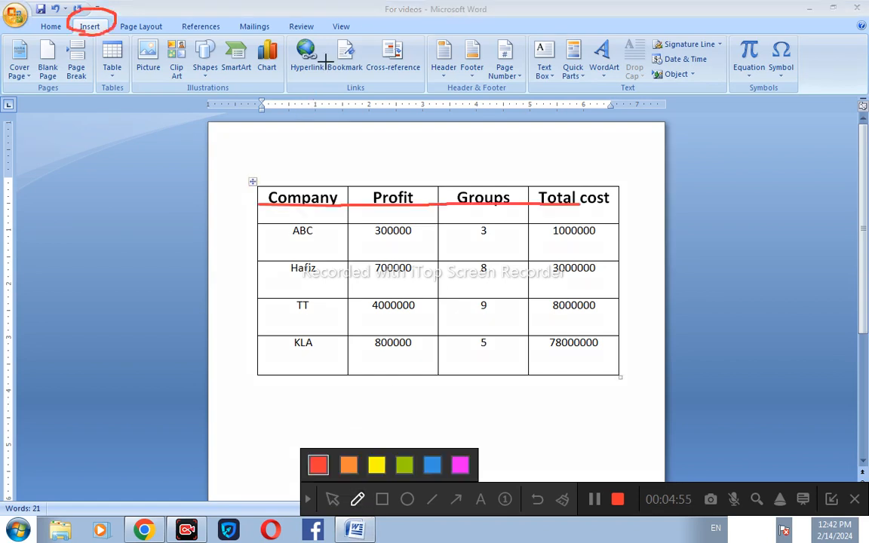
drag(313, 32, 440, 30)
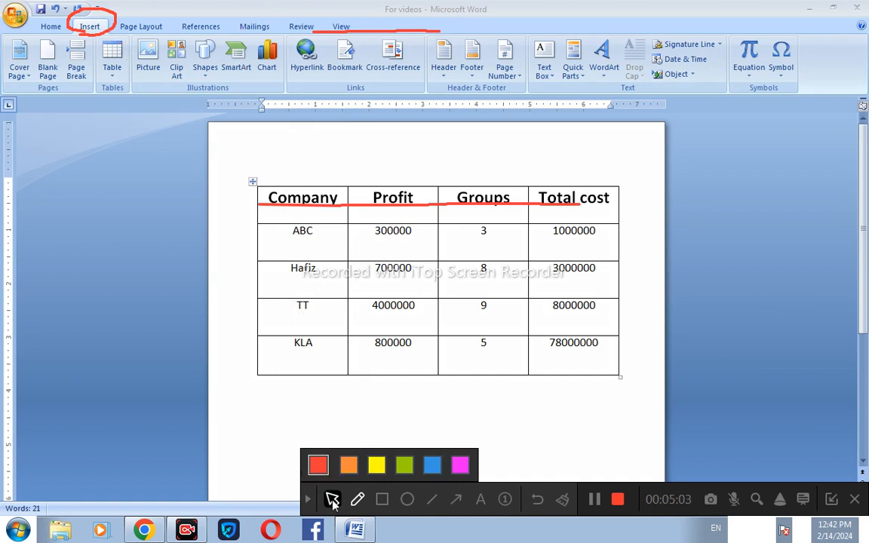
click(332, 498)
Step: Apply the built-in purple table style with banded rows and an outlined block around the data columns to the company table
click(322, 251)
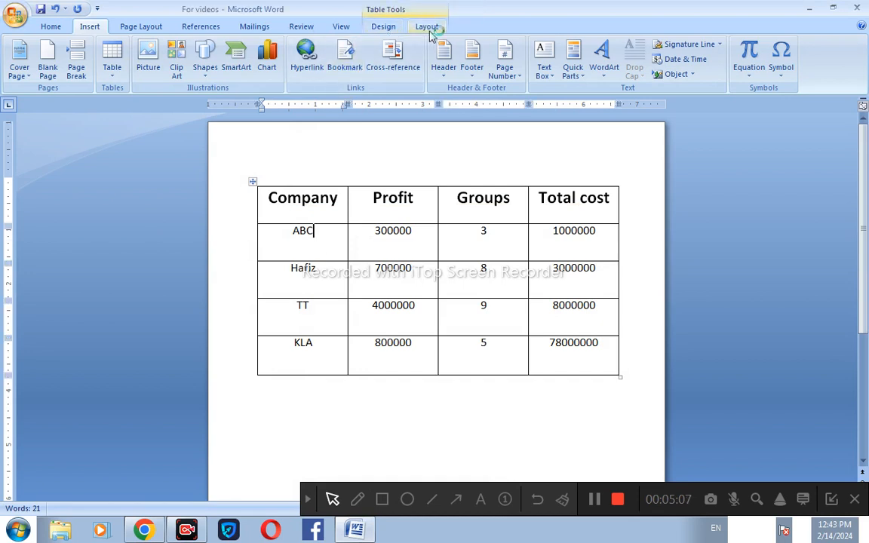
click(382, 26)
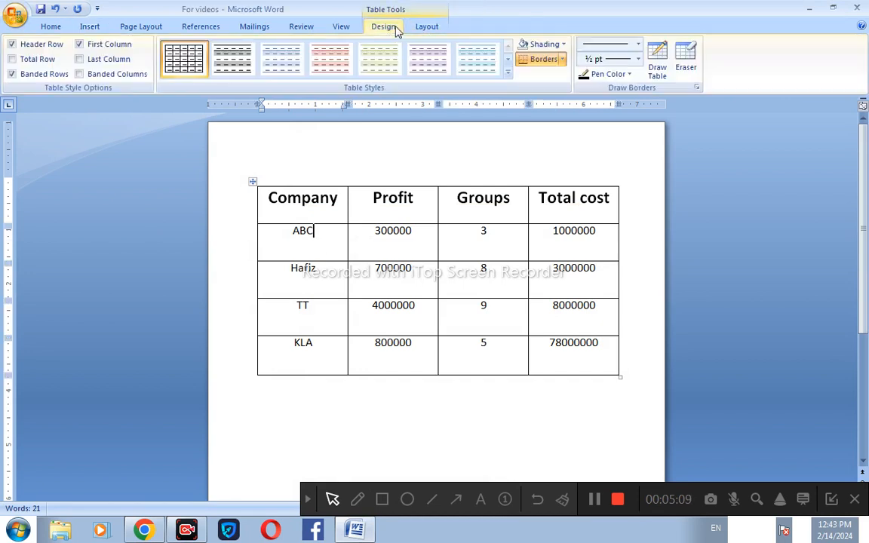
click(508, 73)
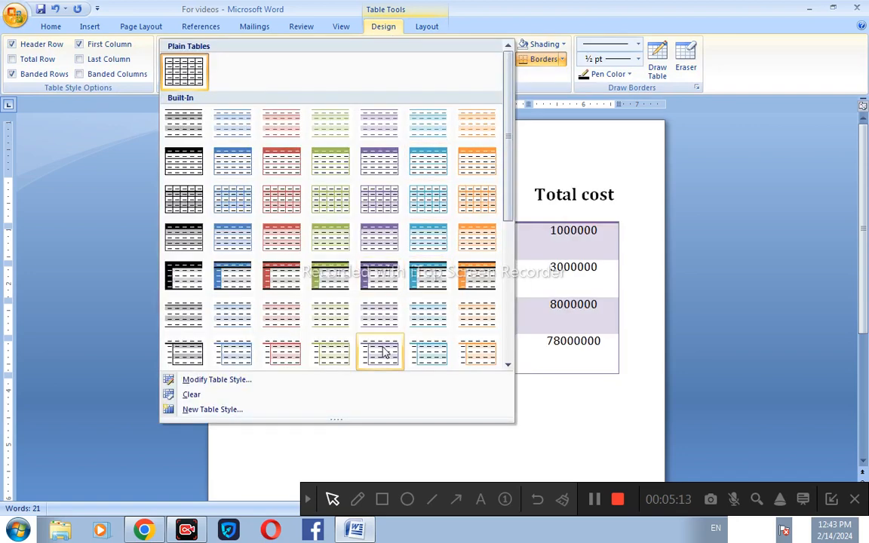
click(381, 351)
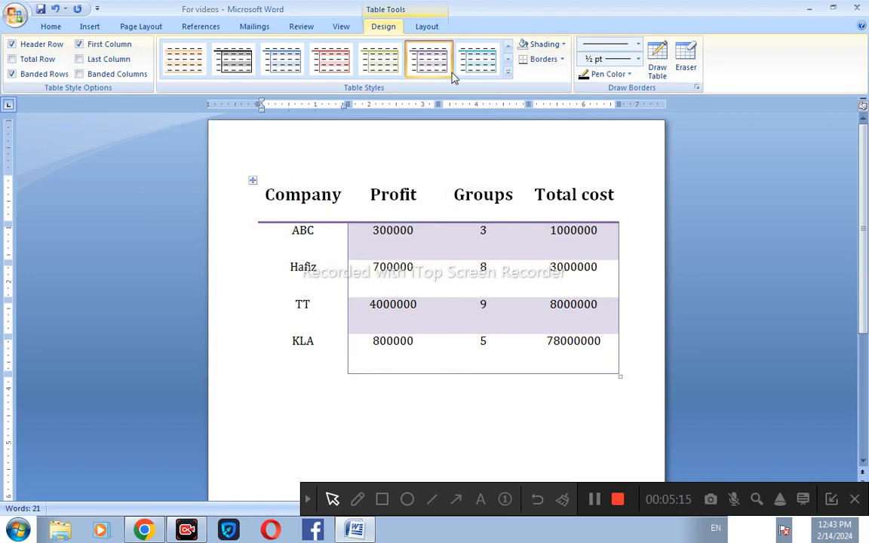
Step: Apply the Colorful List - Accent 4 style to the company table
click(508, 73)
scroll(317, 252, down, 4)
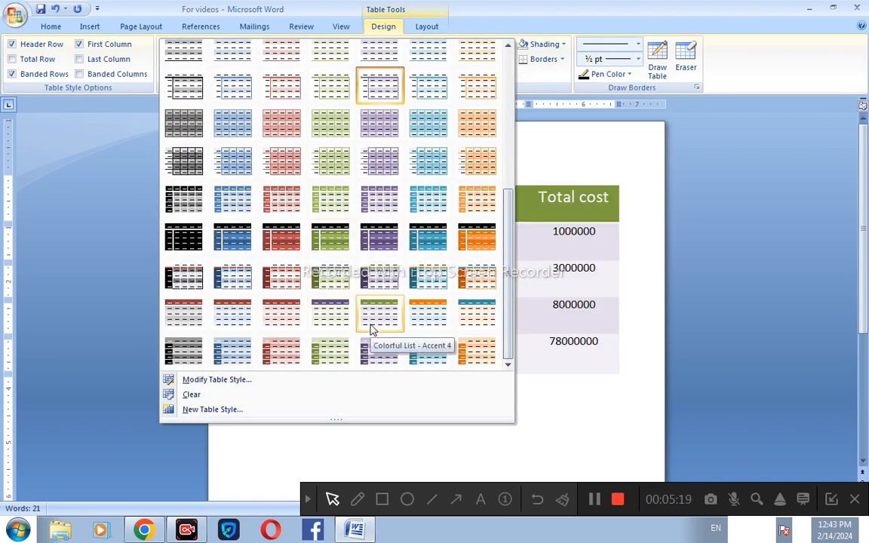
click(372, 328)
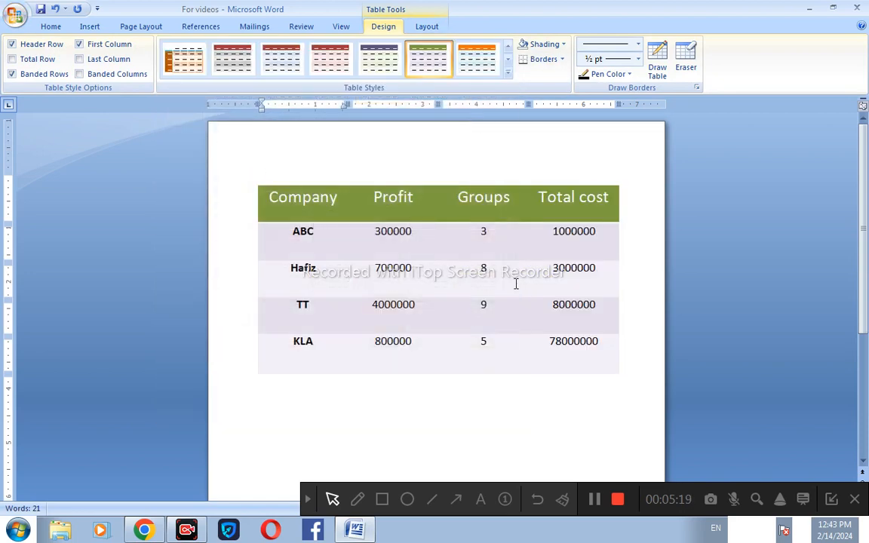
click(562, 44)
click(291, 231)
drag(292, 231, 550, 228)
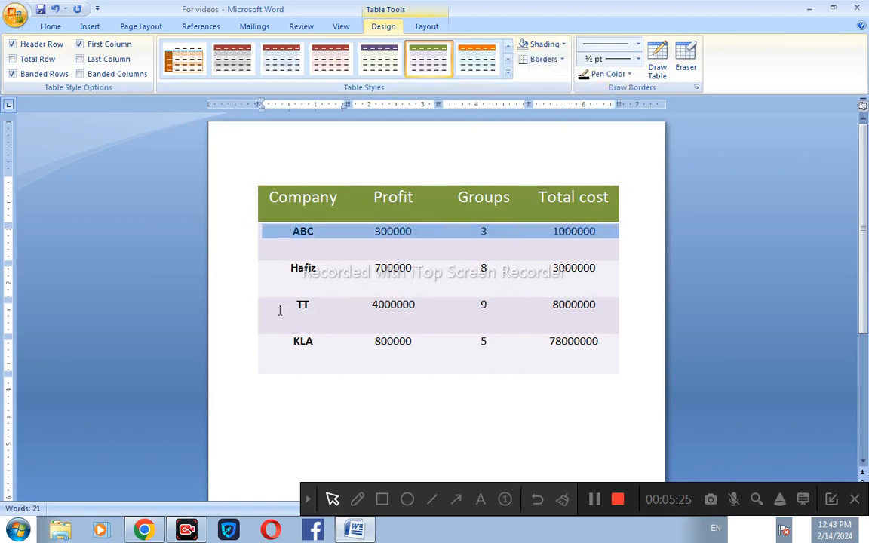
drag(280, 310, 551, 310)
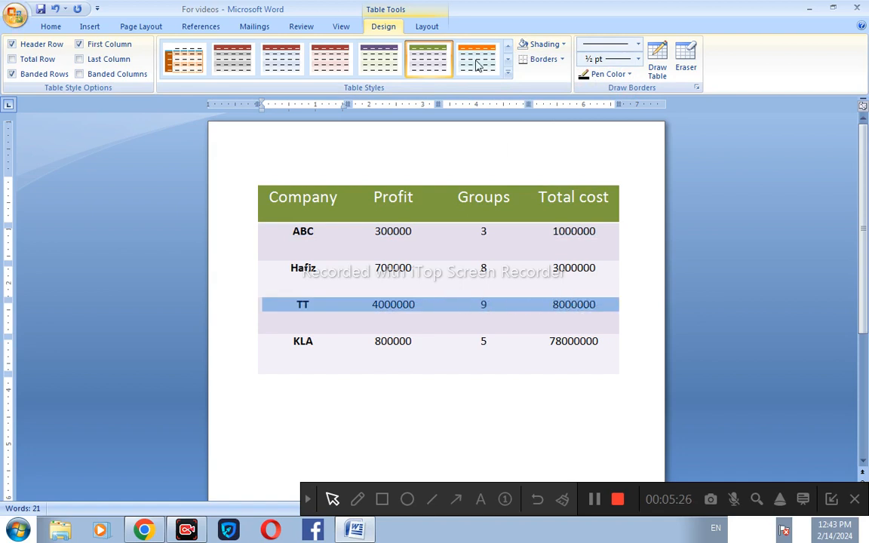
click(562, 44)
click(277, 304)
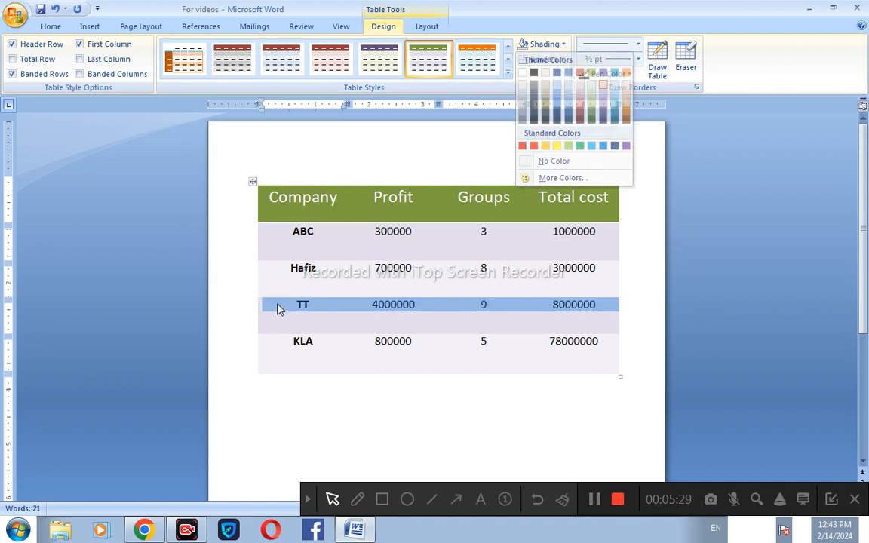
Step: Shade the table's second data row, with profit 700000, in light orange
click(276, 269)
drag(276, 270, 577, 258)
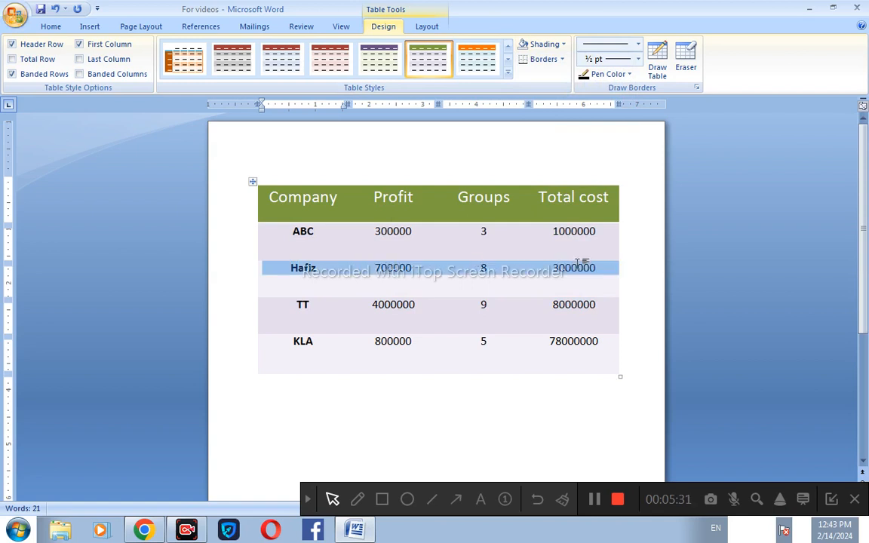
click(563, 44)
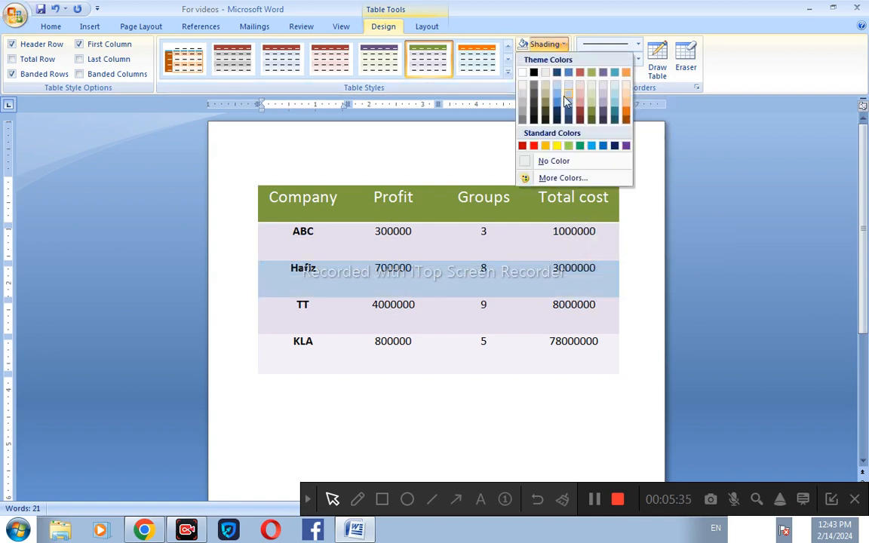
click(626, 87)
click(358, 294)
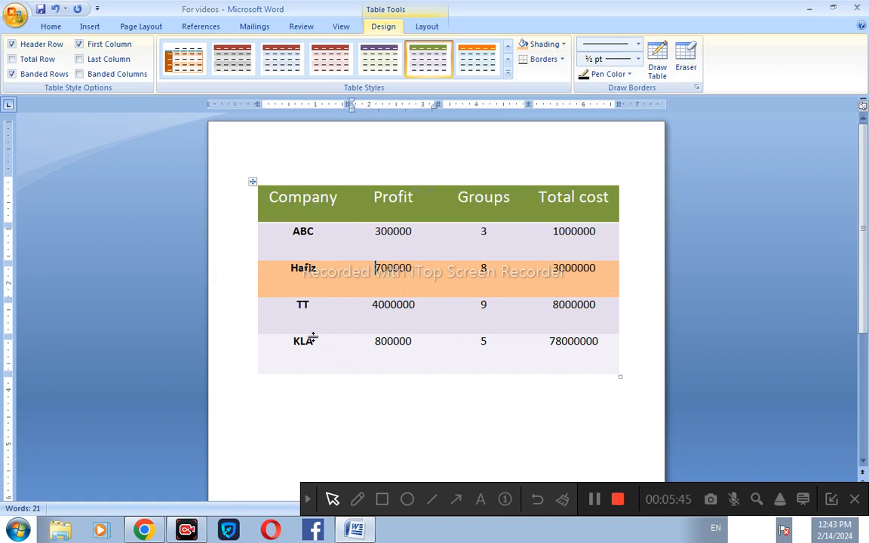
Step: Shade the whole Profit column, including its header cell, in the light green standard color
drag(375, 197, 404, 349)
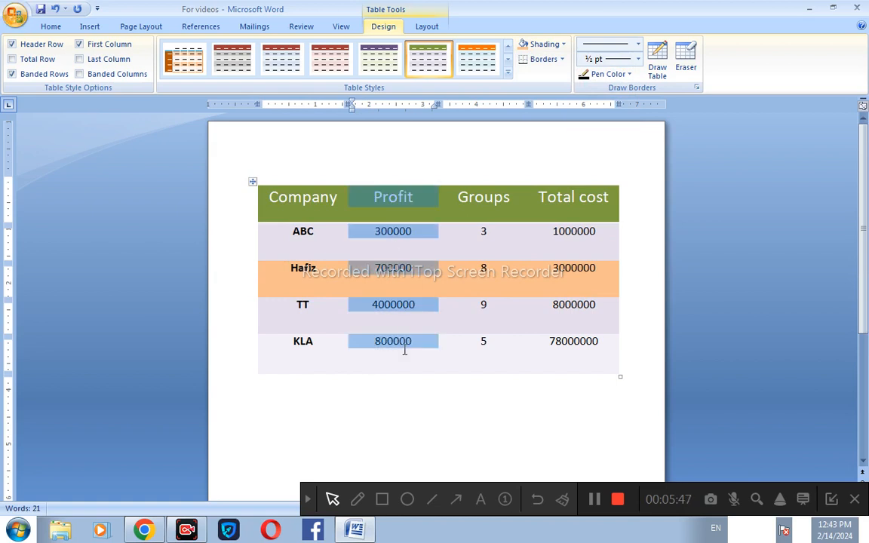
click(563, 45)
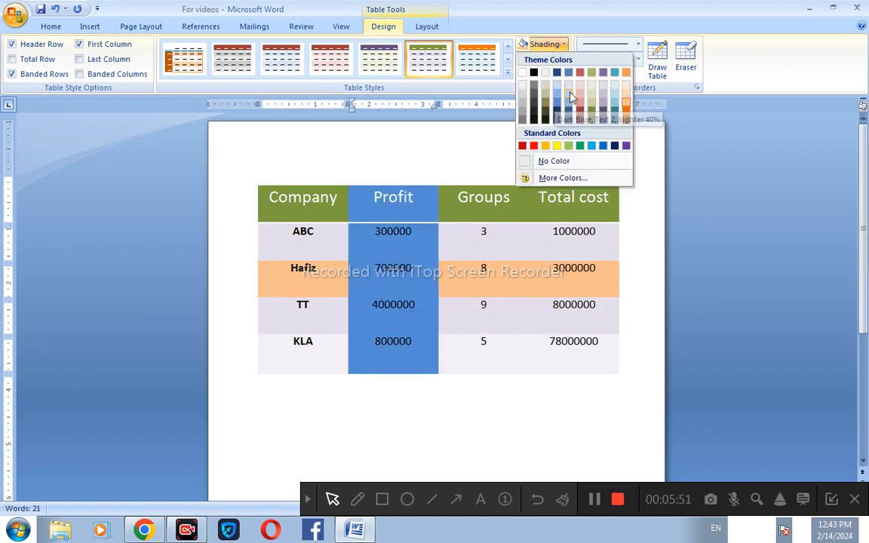
click(570, 148)
click(495, 250)
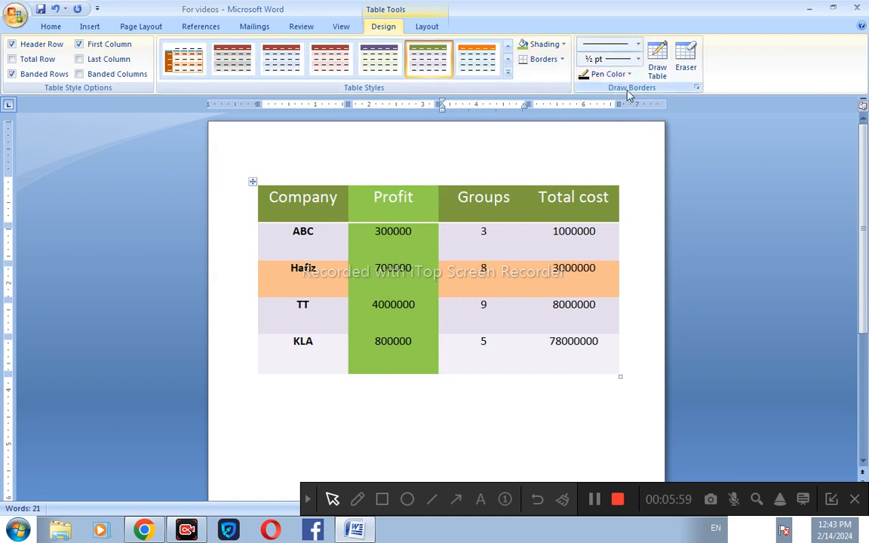
Step: Switch the First Column and Header Row style options of the table off and back on to compare their effect
click(80, 45)
click(80, 45)
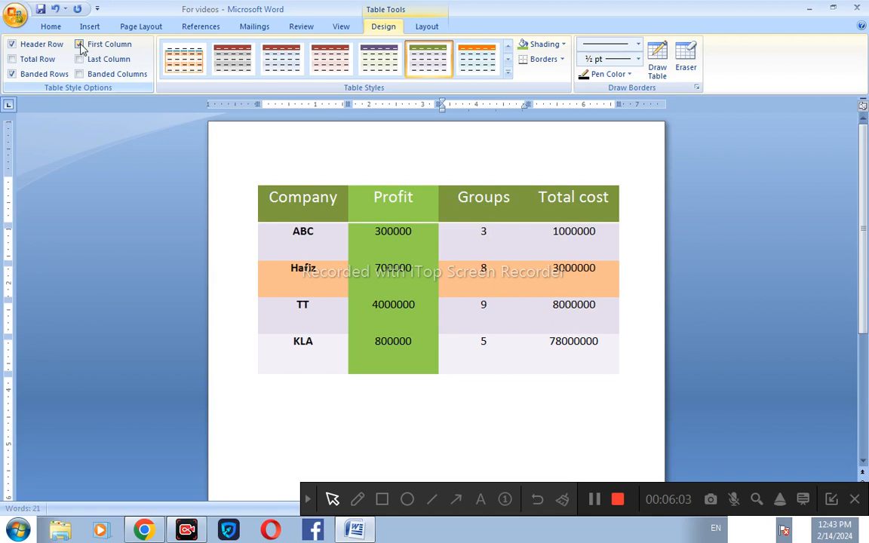
click(11, 44)
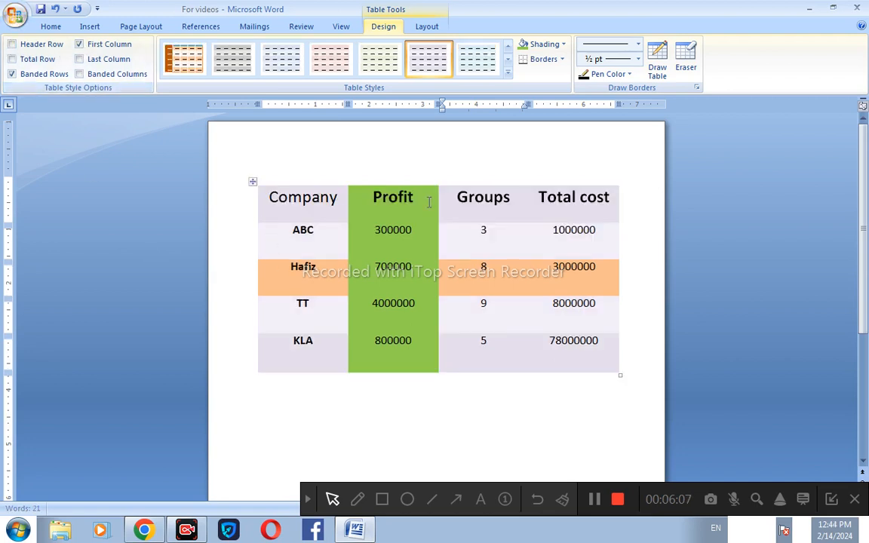
drag(528, 197, 267, 190)
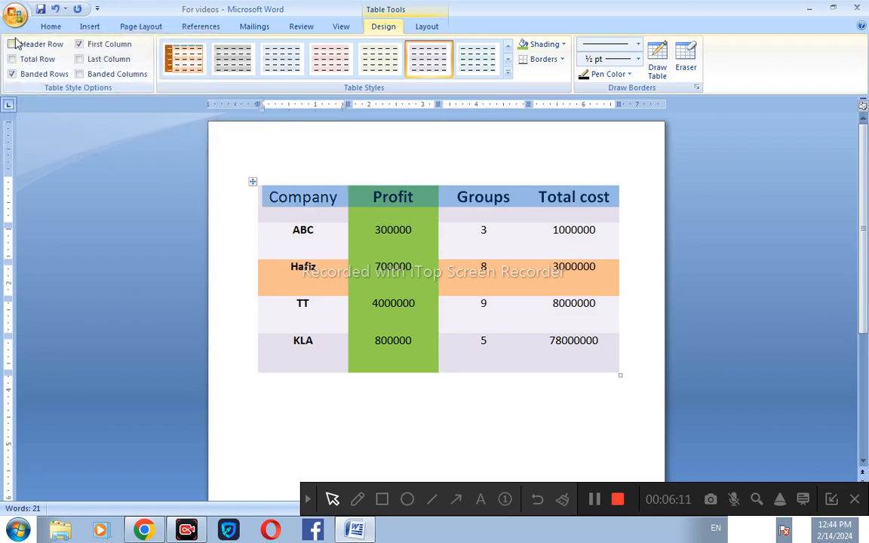
click(11, 44)
click(364, 268)
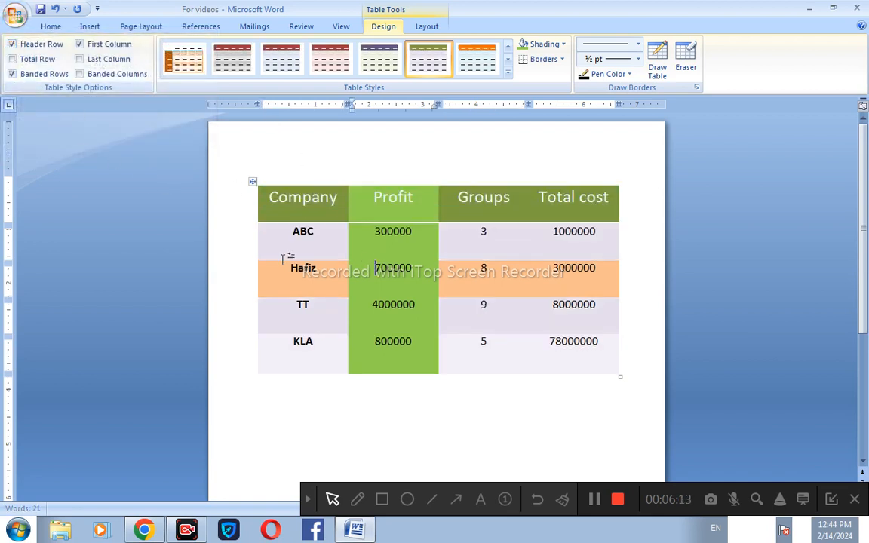